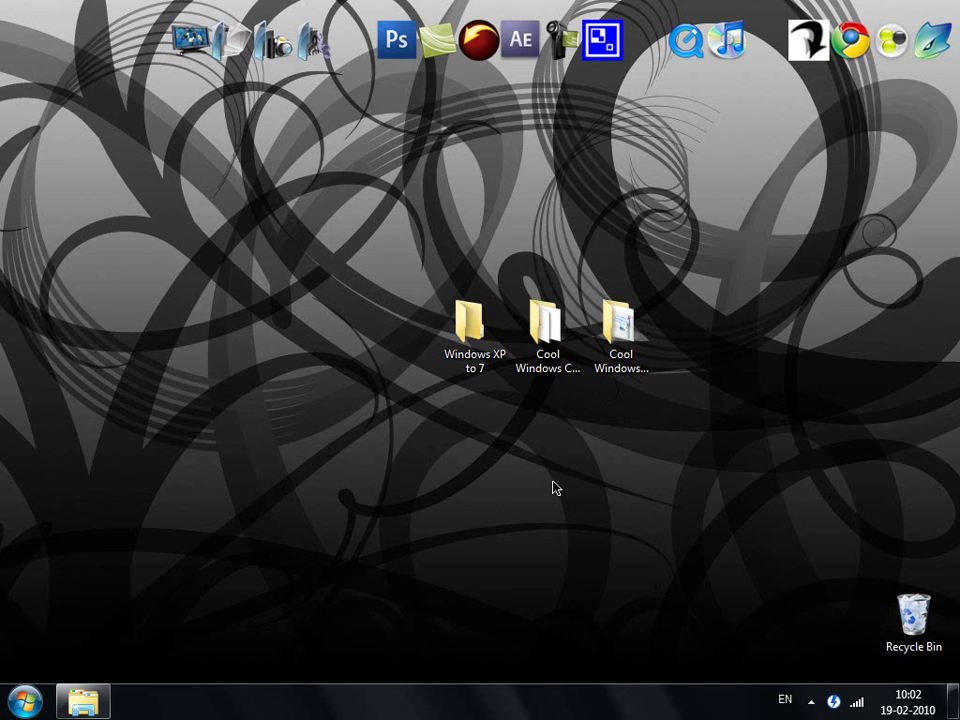
Step: Spread the Windows XP to 7 and Cool Windows 7 Themes folders outward on either side of the Cool Windows Customizations folder
{"action": "left_click_drag", "start_coordinate": [291, 199], "coordinate": [752, 472]}
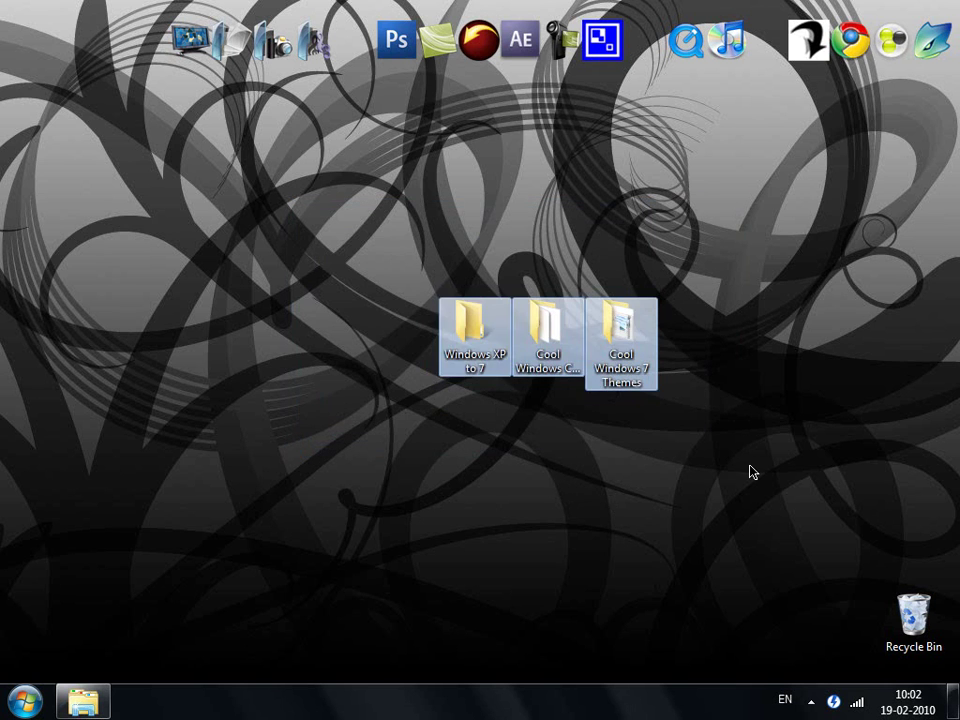
{"action": "left_click", "coordinate": [634, 448]}
{"action": "left_click_drag", "start_coordinate": [455, 340], "coordinate": [388, 346]}
{"action": "left_click_drag", "start_coordinate": [632, 354], "coordinate": [711, 369]}
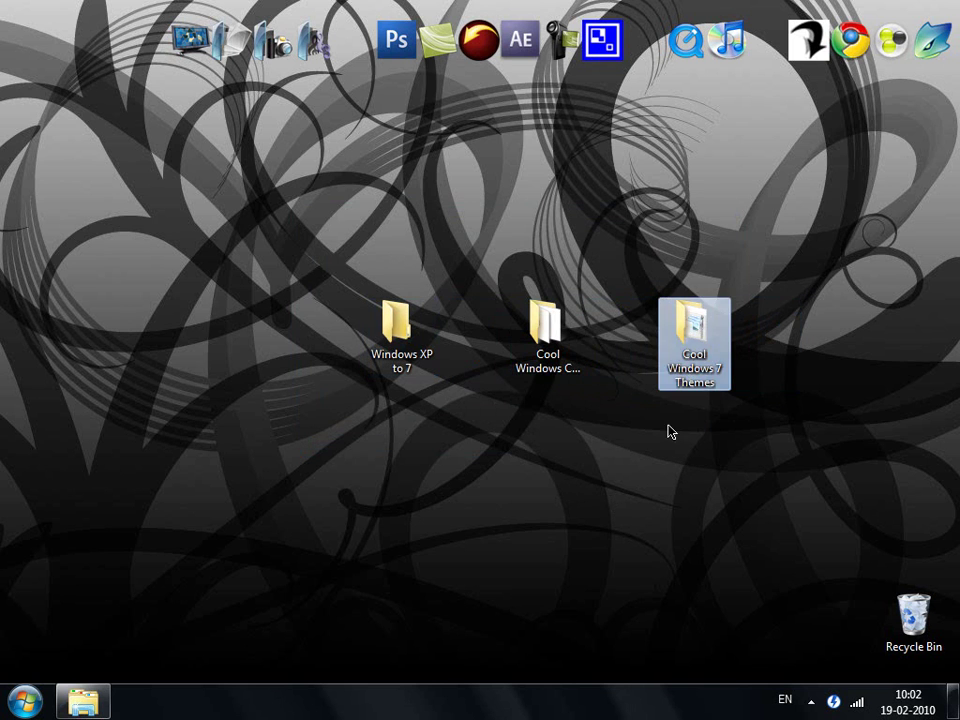
{"action": "left_click", "coordinate": [706, 485]}
{"action": "left_click_drag", "start_coordinate": [738, 497], "coordinate": [283, 228]}
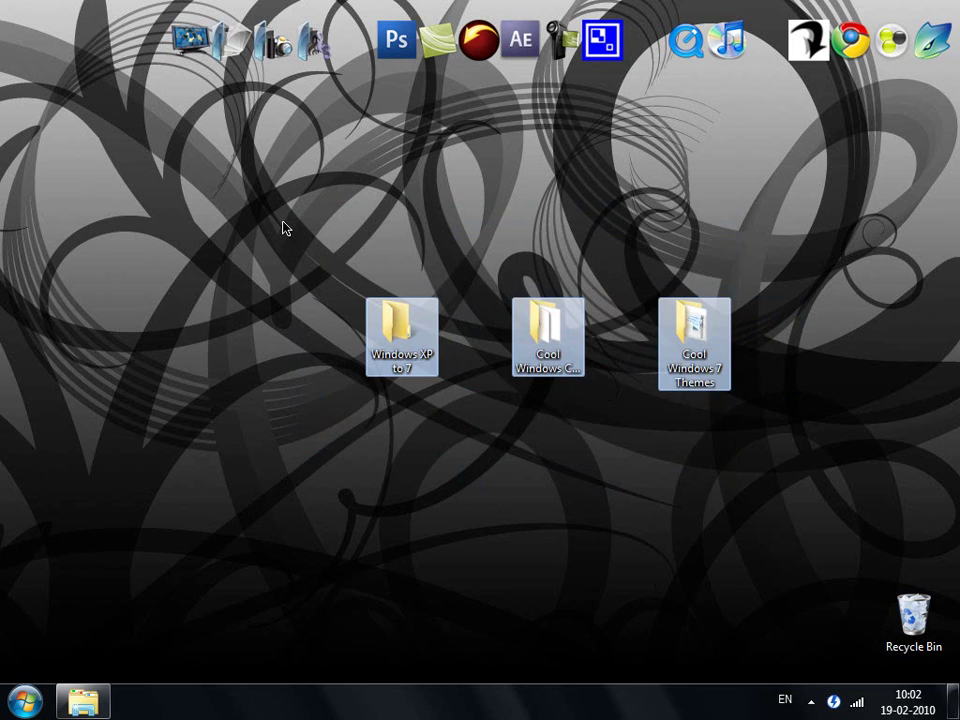
{"action": "left_click", "coordinate": [420, 378]}
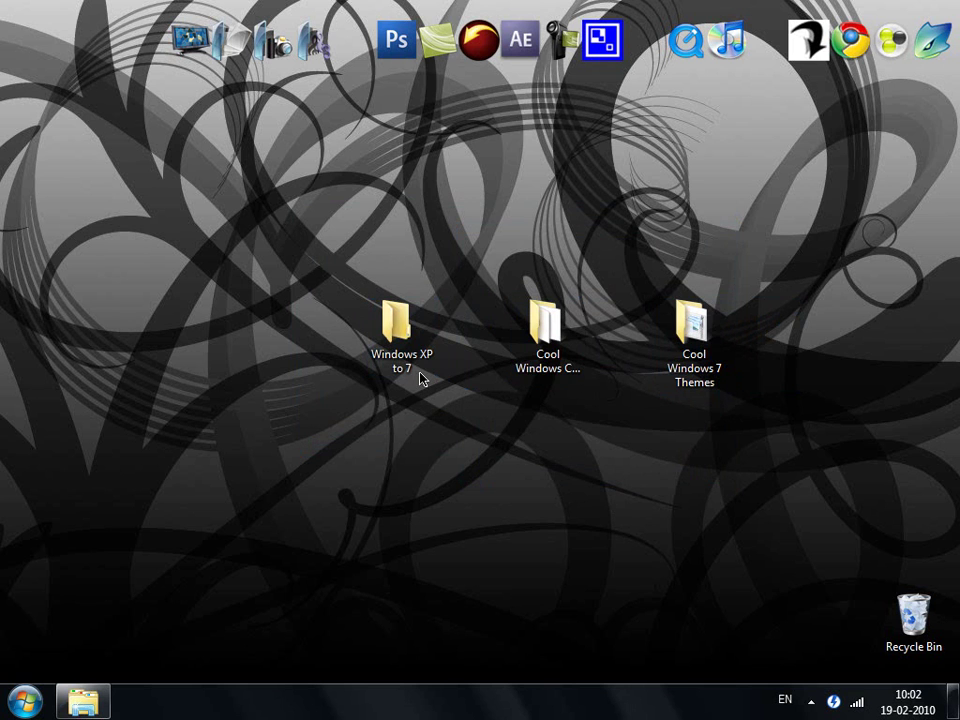
Step: Stack the Windows XP to 7 and Cool Windows 7 Themes folders near the desktop's left side, away from Cool Windows Customizations
{"action": "left_click_drag", "start_coordinate": [396, 325], "coordinate": [183, 235]}
{"action": "left_click_drag", "start_coordinate": [733, 364], "coordinate": [652, 272]}
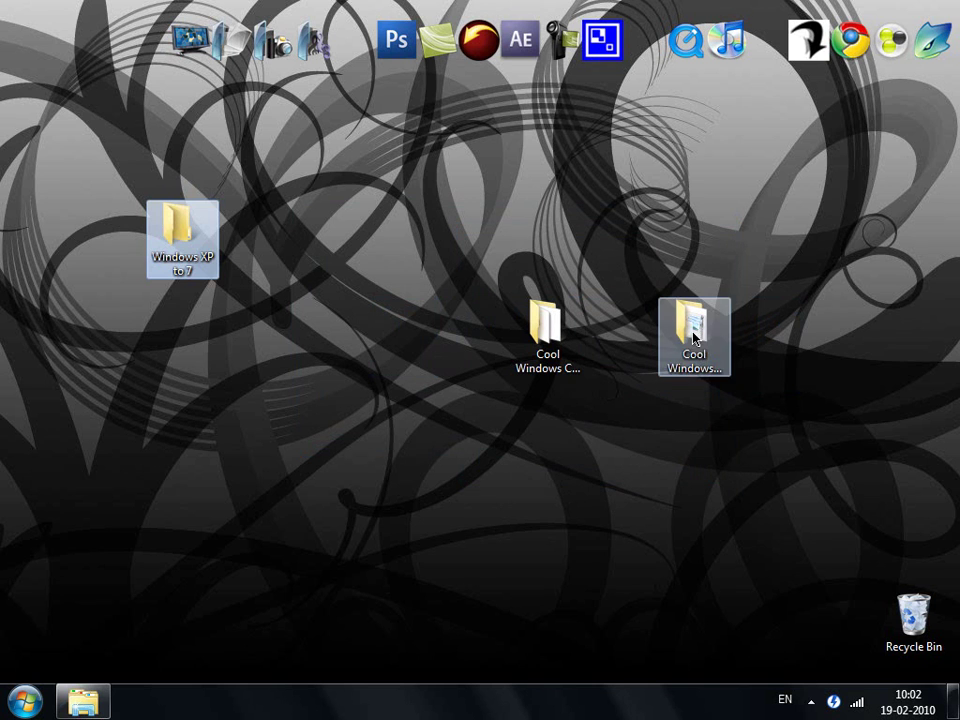
{"action": "left_click_drag", "start_coordinate": [717, 421], "coordinate": [199, 349]}
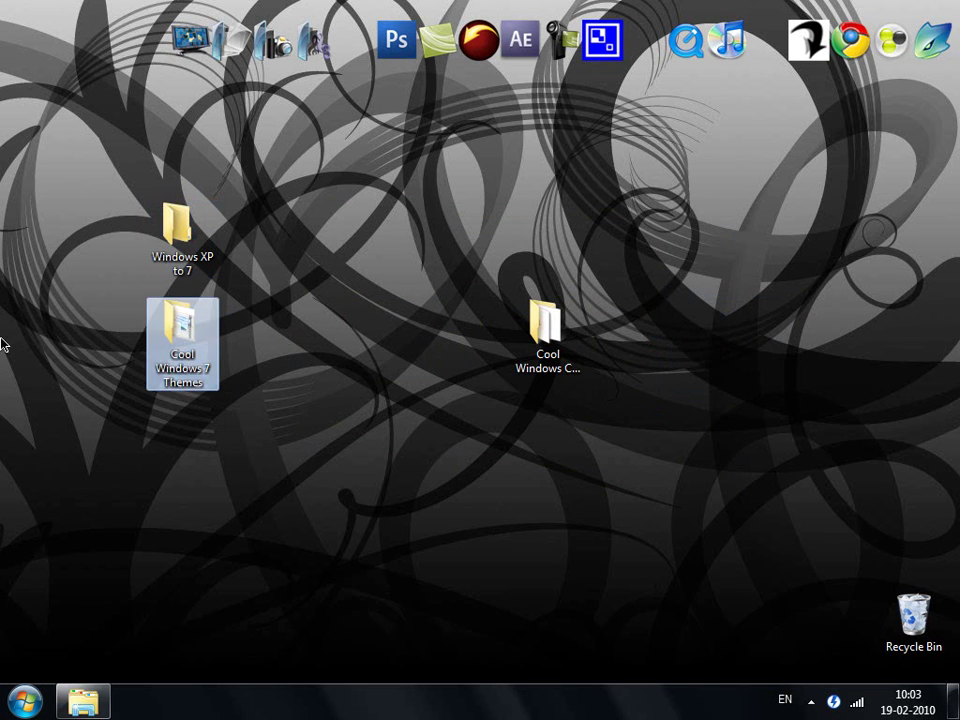
{"action": "left_click_drag", "start_coordinate": [99, 141], "coordinate": [274, 516]}
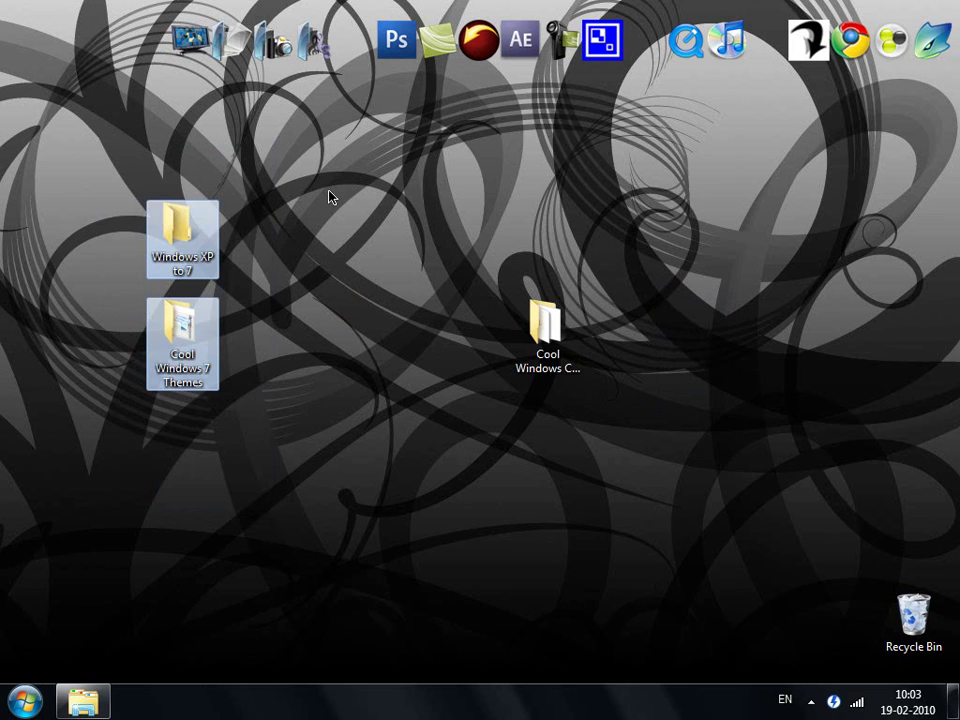
Step: Open the Cool Windows Customizations folder and its 3d_Beryl subfolder
{"action": "left_click", "coordinate": [563, 323]}
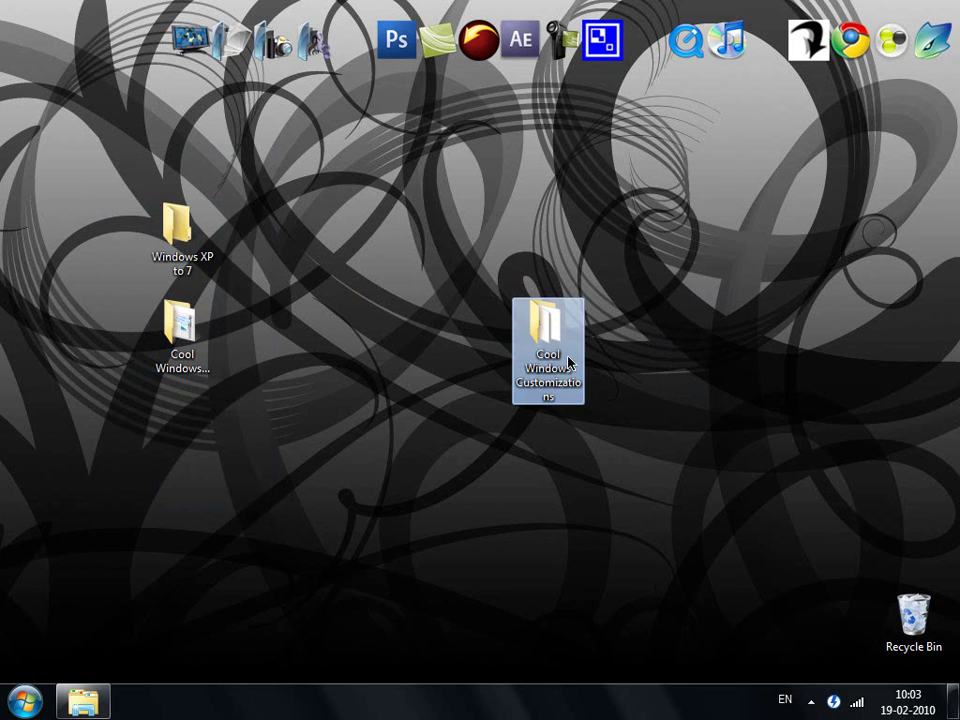
{"action": "mouse_move", "coordinate": [560, 345]}
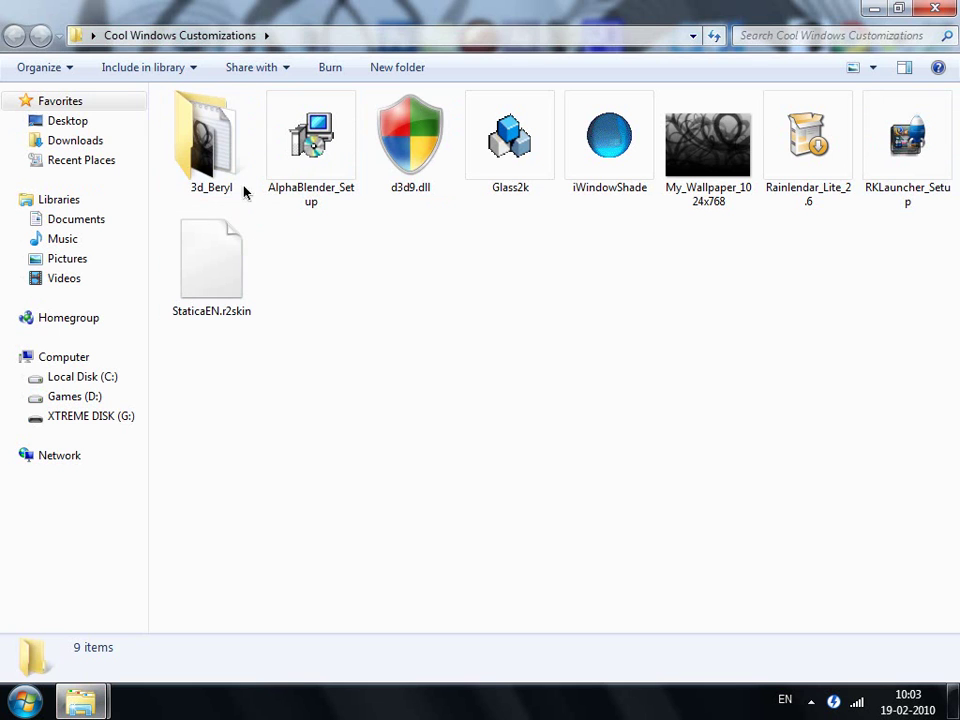
{"action": "double_click", "coordinate": [222, 150]}
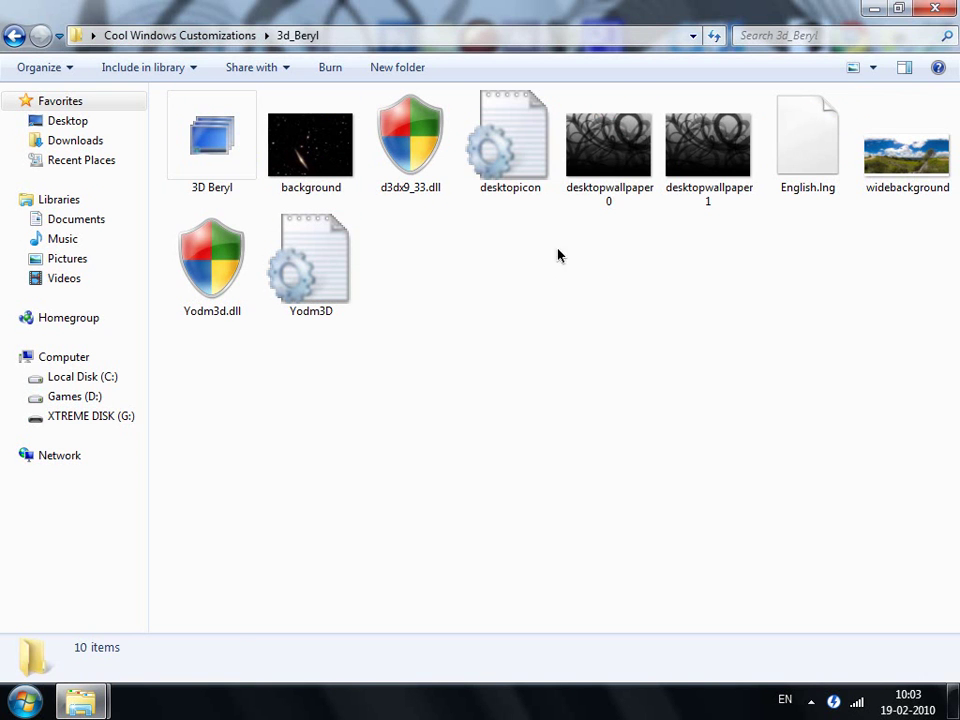
Step: Delete the desktopwallpaper0 and desktopwallpaper1 images from the 3d_Beryl folder
{"action": "left_click_drag", "start_coordinate": [722, 306], "coordinate": [627, 119]}
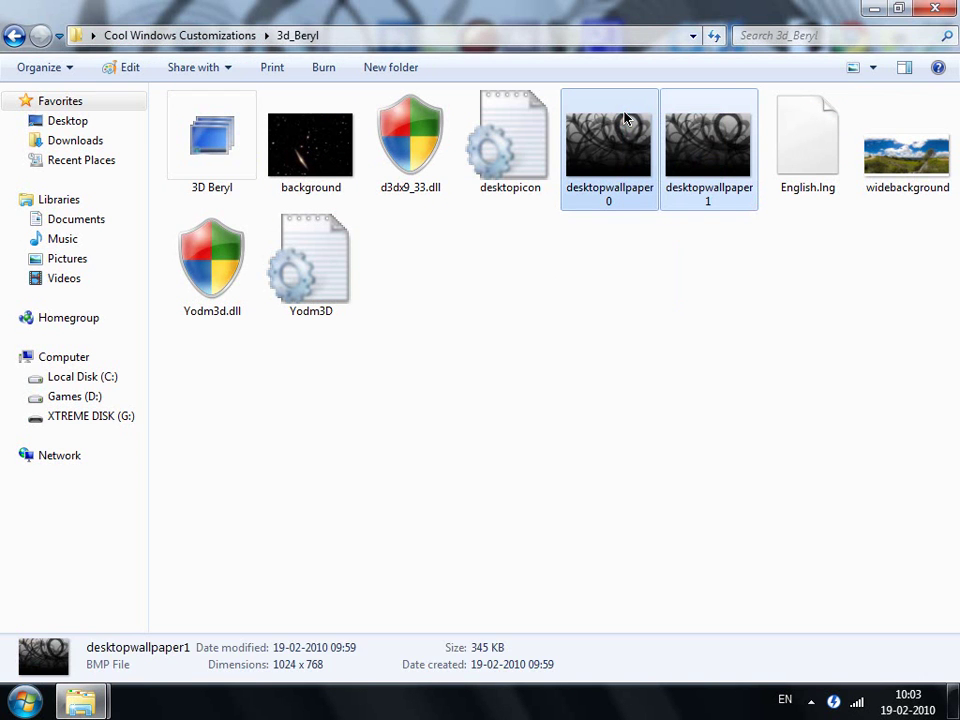
{"action": "key", "text": "Delete"}
{"action": "key", "text": "Return"}
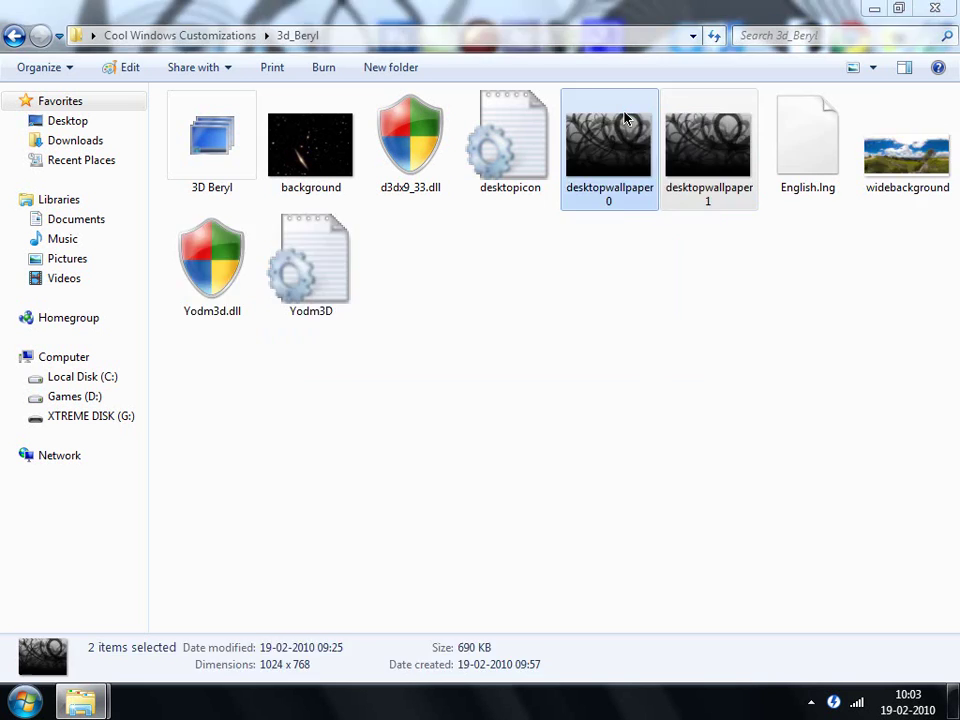
Step: Restore the 3d_Beryl window to a smaller size, move and enlarge it, and maximize it again
{"action": "left_click", "coordinate": [228, 145]}
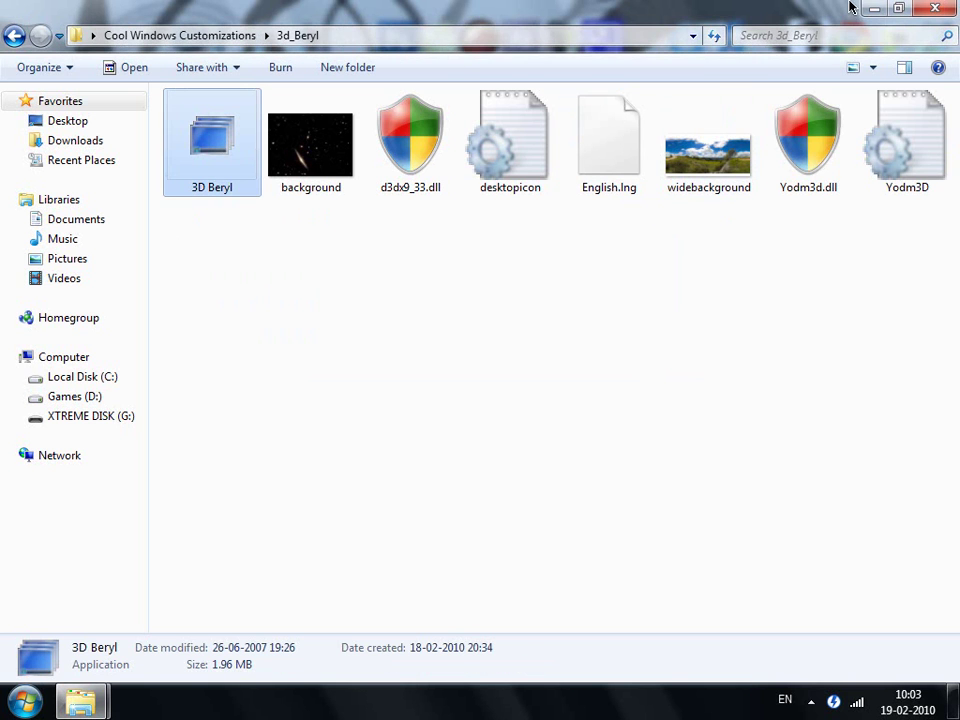
{"action": "left_click", "coordinate": [906, 11]}
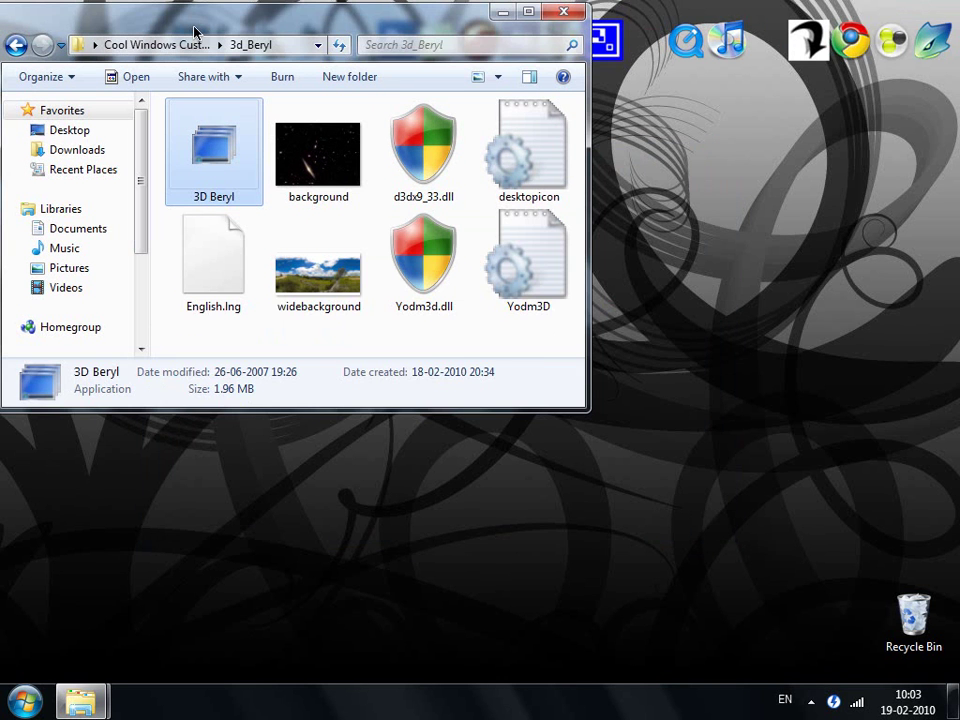
{"action": "left_click_drag", "start_coordinate": [196, 30], "coordinate": [214, 36]}
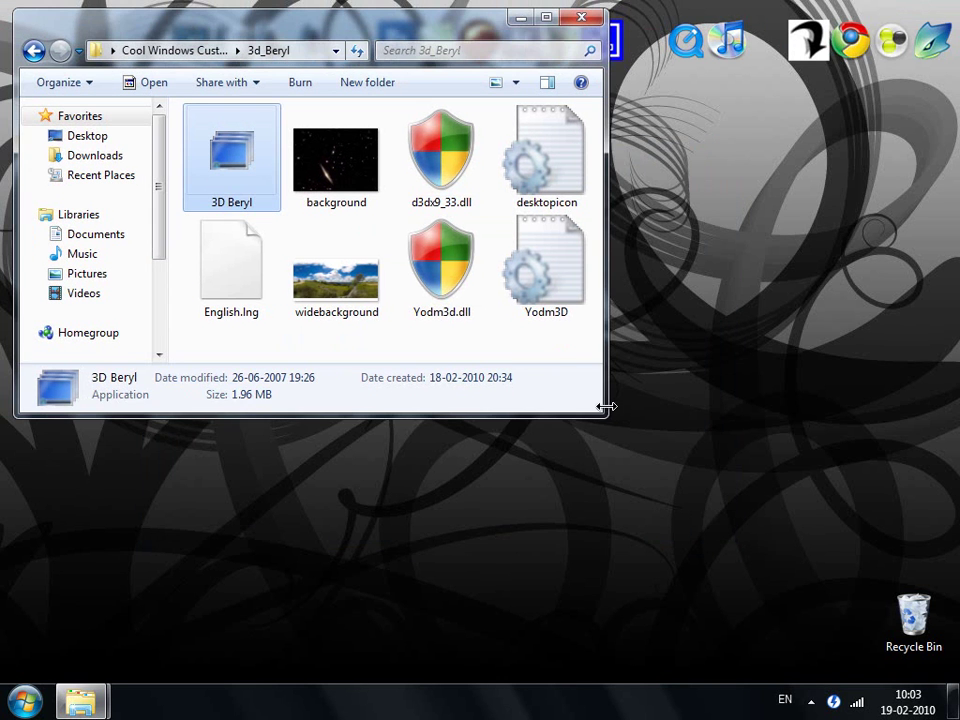
{"action": "left_click_drag", "start_coordinate": [606, 410], "coordinate": [725, 475]}
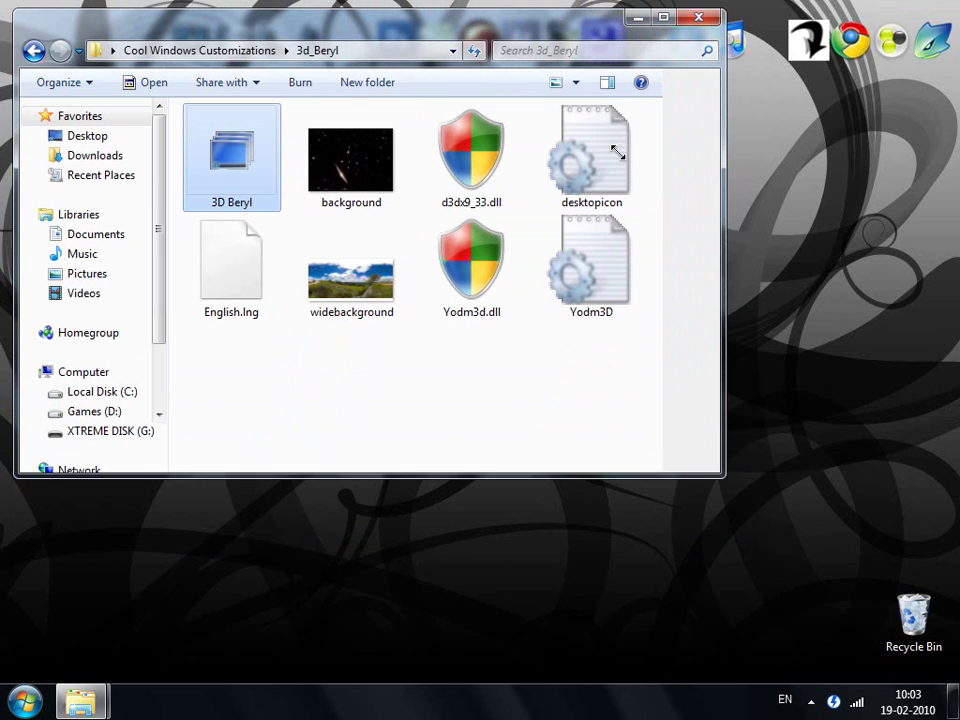
{"action": "double_click", "coordinate": [495, 16]}
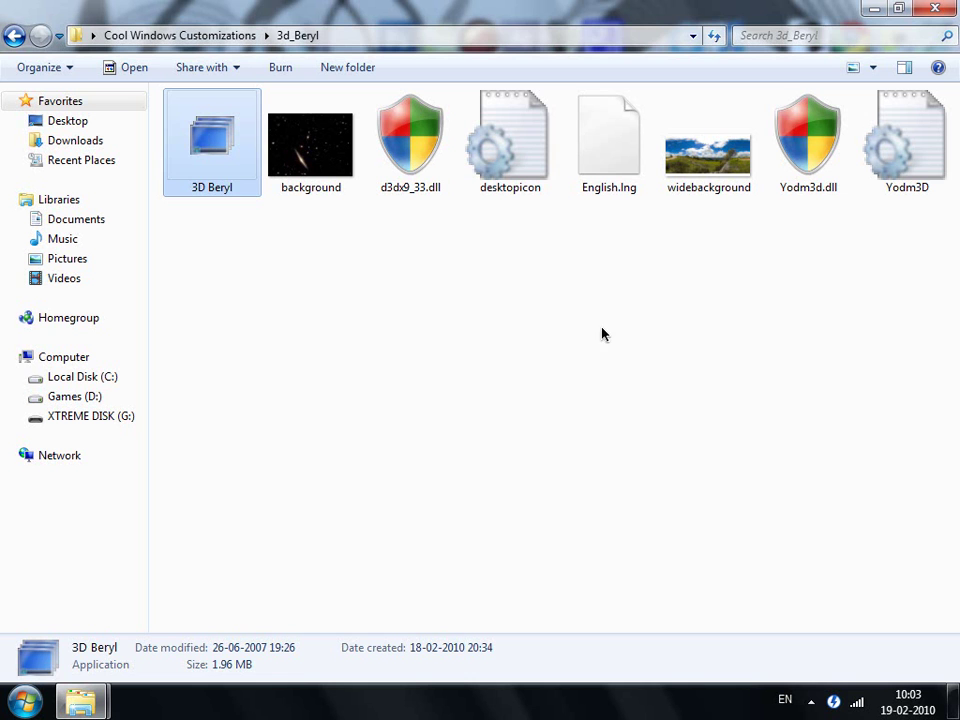
Step: Launch 3D Beryl, view its activation key options and dismiss the dialog without changes
{"action": "left_click", "coordinate": [236, 243]}
{"action": "left_click", "coordinate": [231, 169]}
{"action": "double_click", "coordinate": [231, 169]}
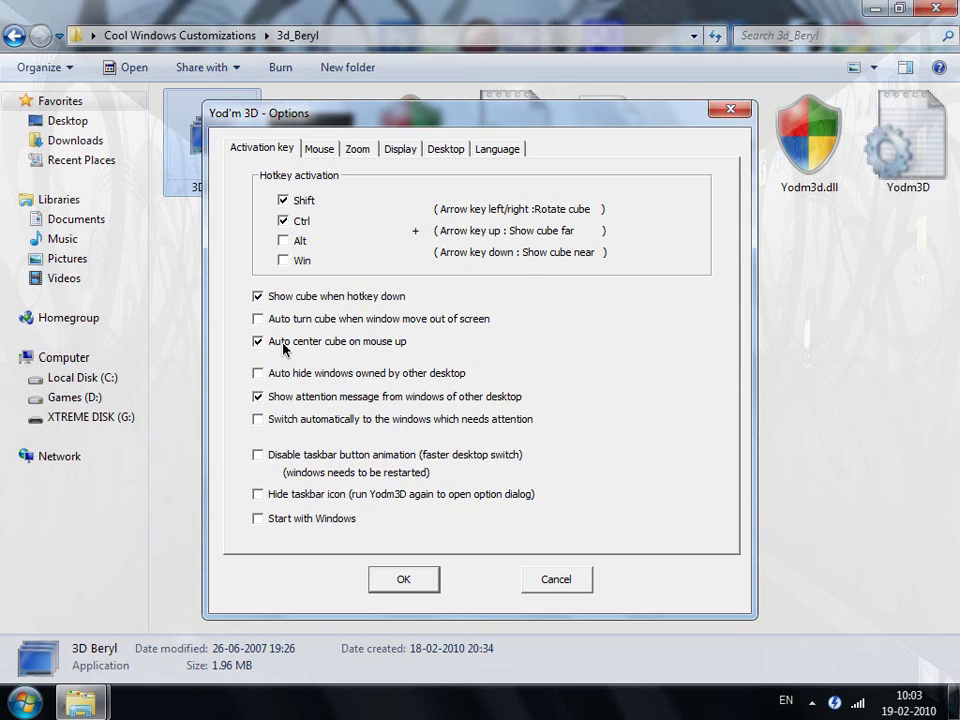
{"action": "left_click", "coordinate": [558, 580]}
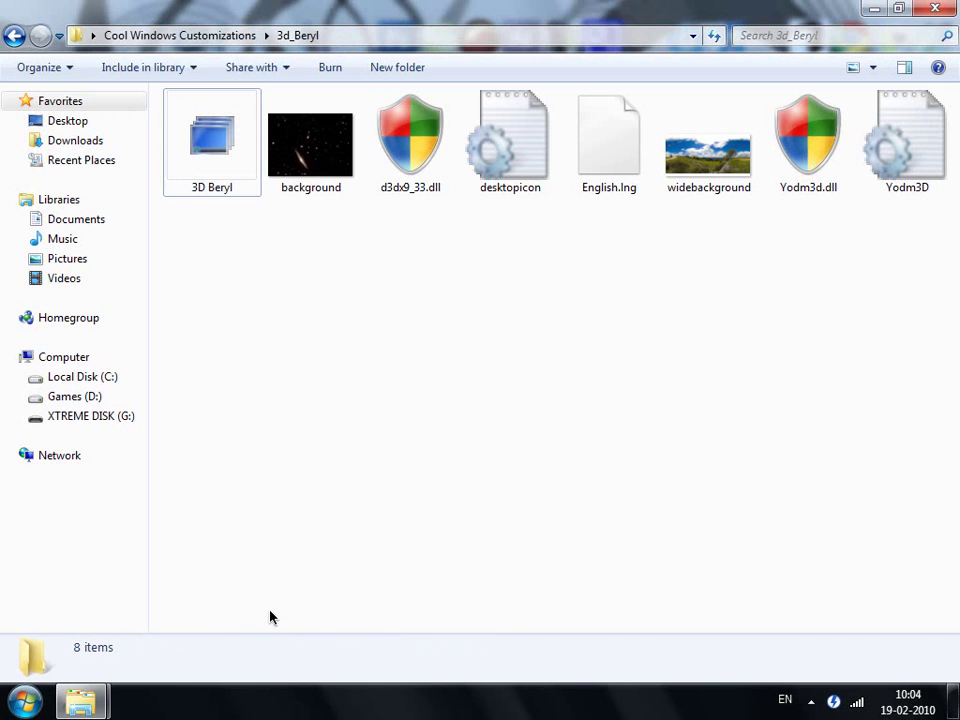
Step: Exit the running Yod'm 3D program from the notification area
{"action": "left_click", "coordinate": [811, 700]}
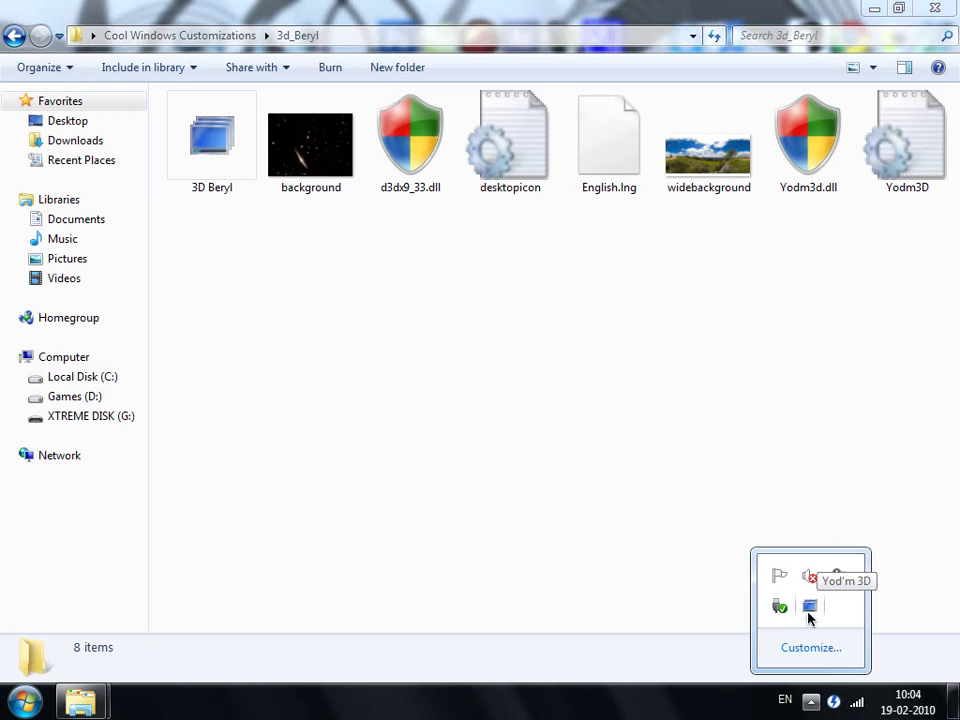
{"action": "right_click", "coordinate": [809, 612]}
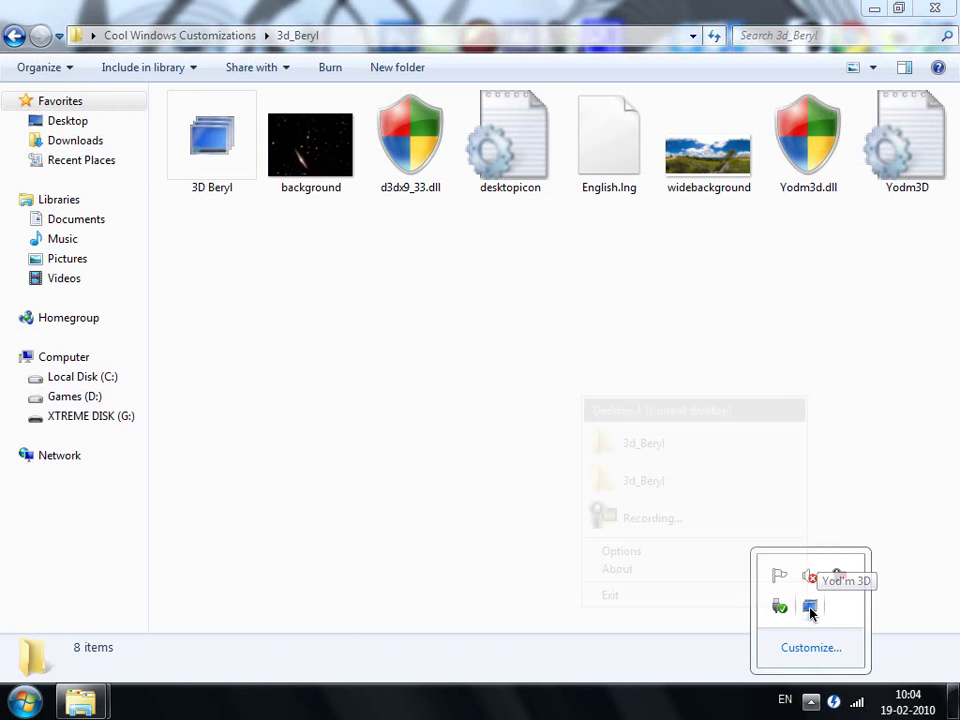
{"action": "left_click", "coordinate": [723, 596]}
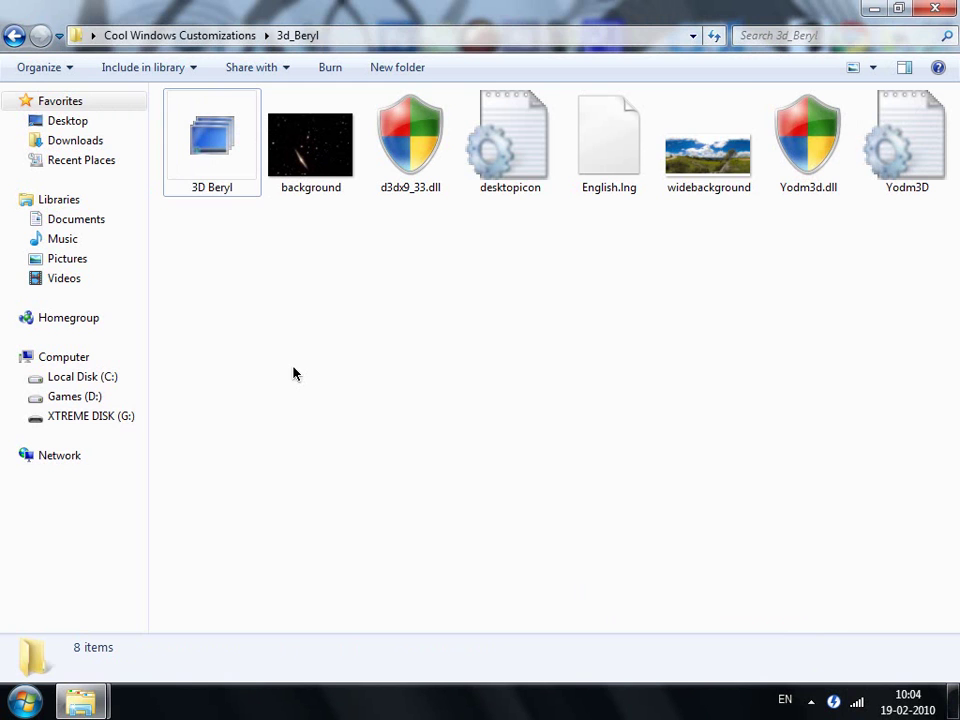
Step: Close the extra 3d_Beryl window and return to the Cool Windows Customizations folder
{"action": "mouse_move", "coordinate": [80, 700]}
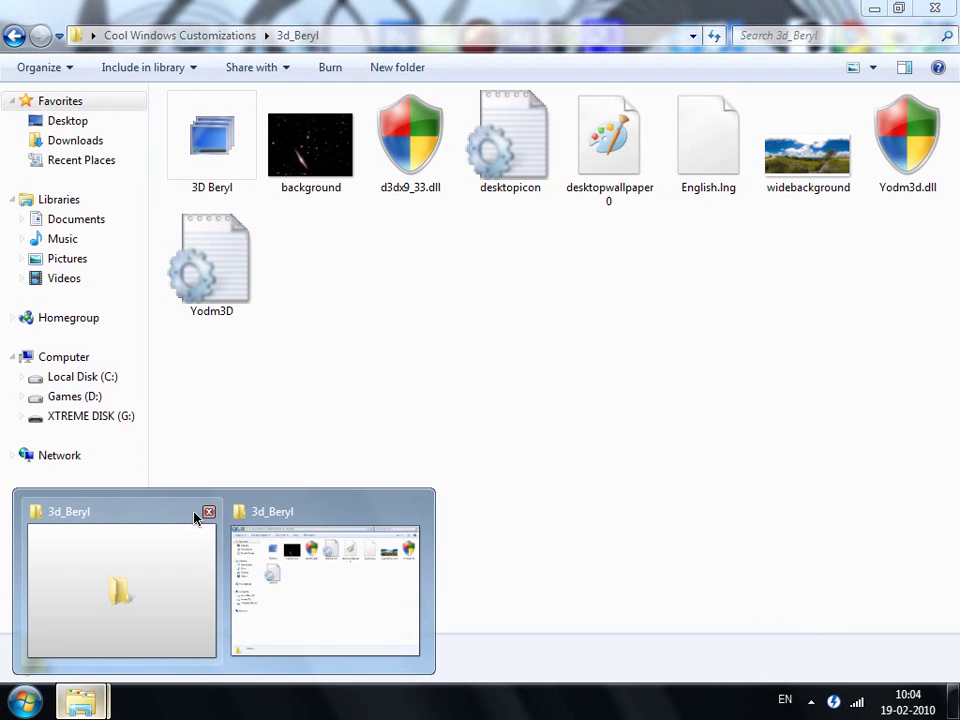
{"action": "left_click", "coordinate": [197, 518]}
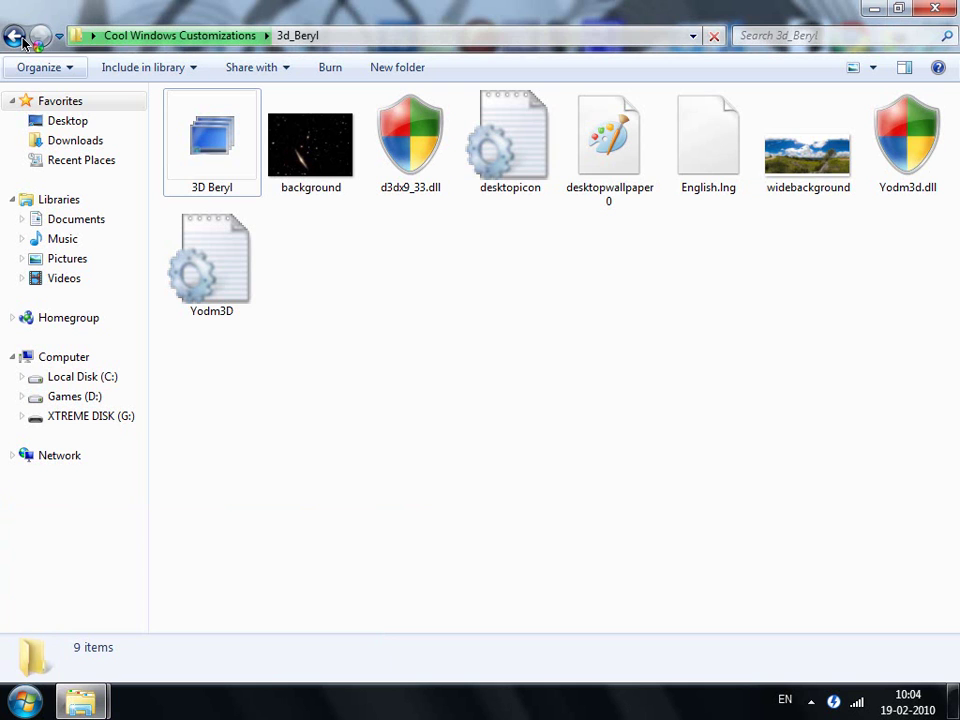
{"action": "left_click", "coordinate": [28, 35]}
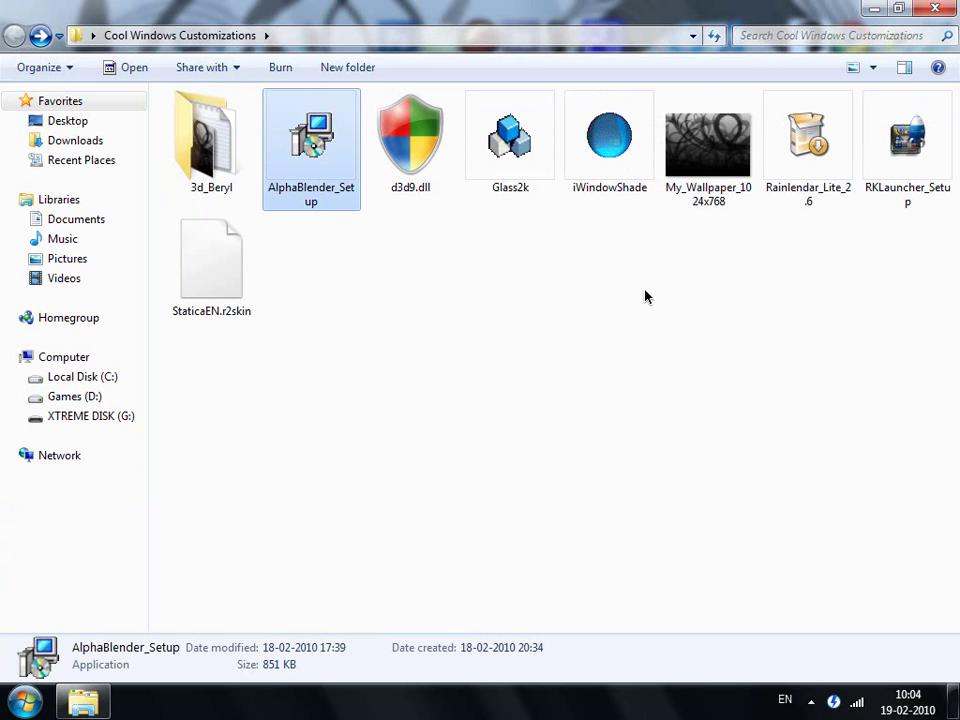
Step: Examine the AlphaBlender_Setup, iWindowShade and Glass2k programs in the Cool Windows Customizations folder
{"action": "left_click", "coordinate": [613, 143]}
{"action": "left_click", "coordinate": [327, 133]}
{"action": "left_click", "coordinate": [618, 141]}
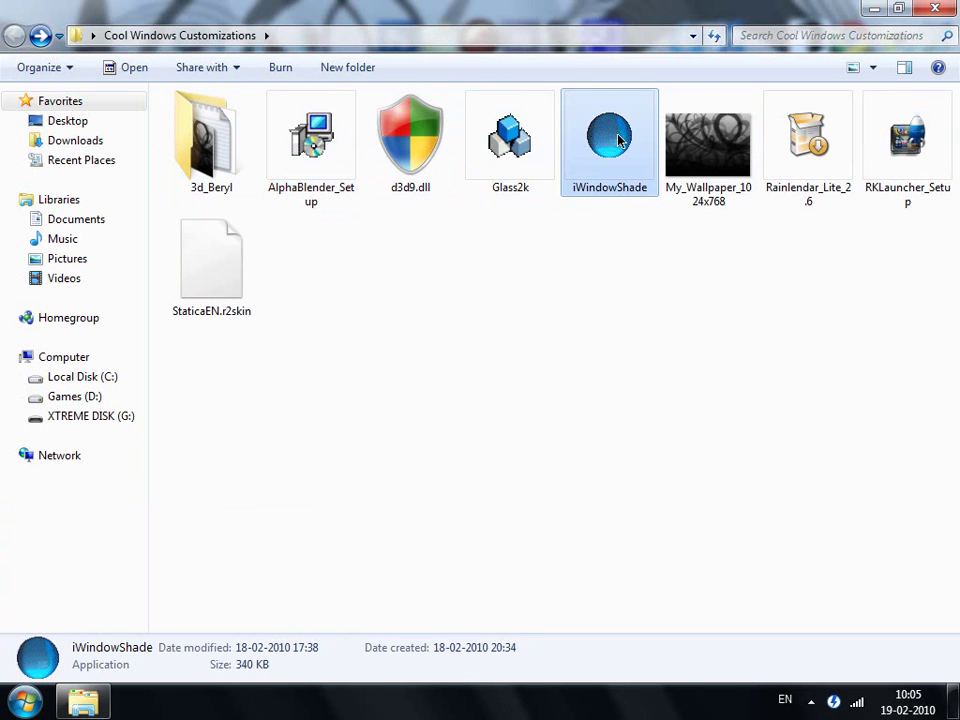
{"action": "left_click", "coordinate": [505, 135]}
{"action": "left_click_drag", "start_coordinate": [681, 282], "coordinate": [548, 140]}
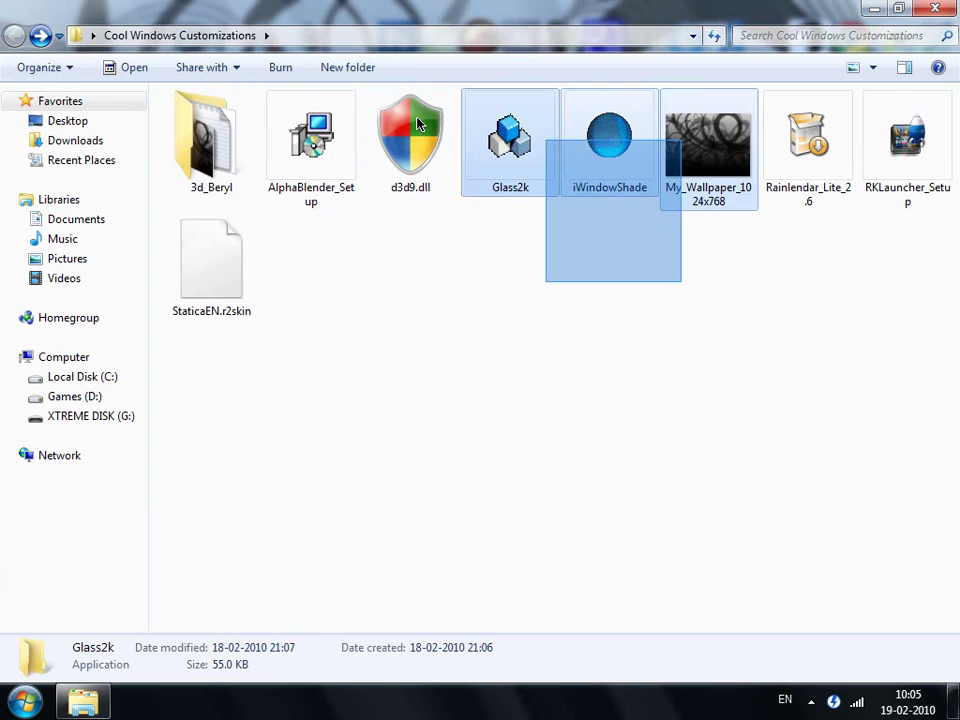
{"action": "left_click", "coordinate": [611, 293]}
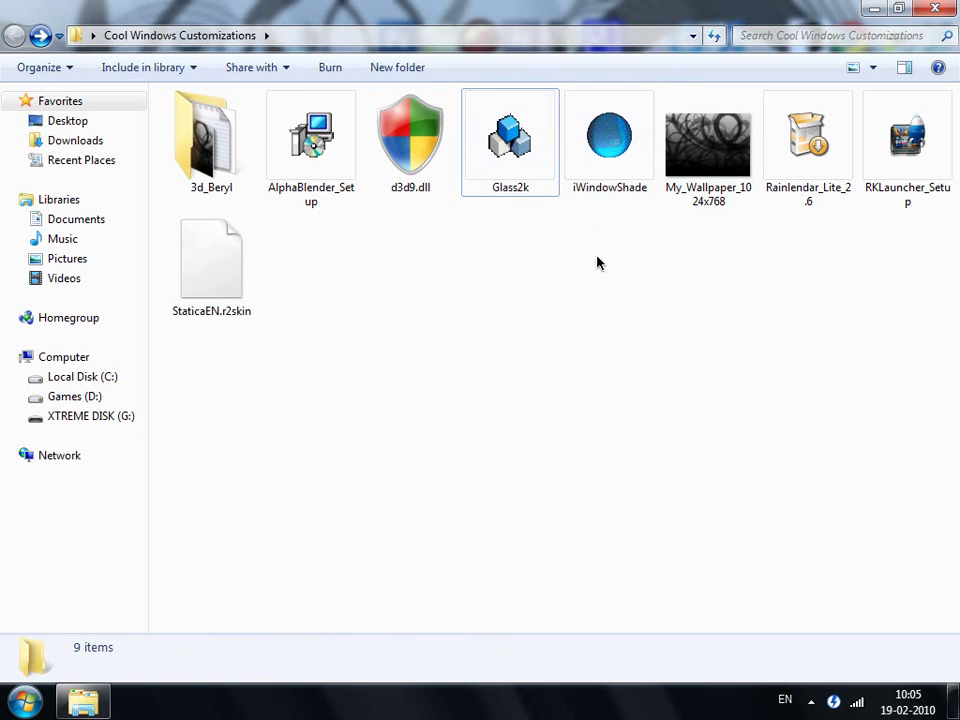
{"action": "left_click", "coordinate": [535, 158]}
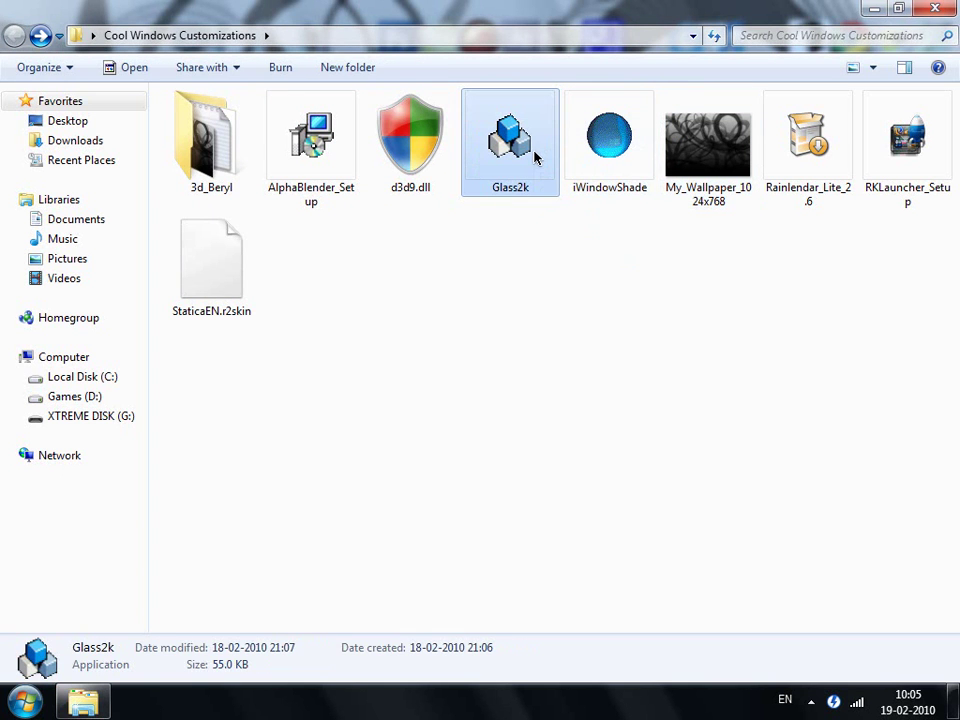
{"action": "left_click", "coordinate": [606, 152]}
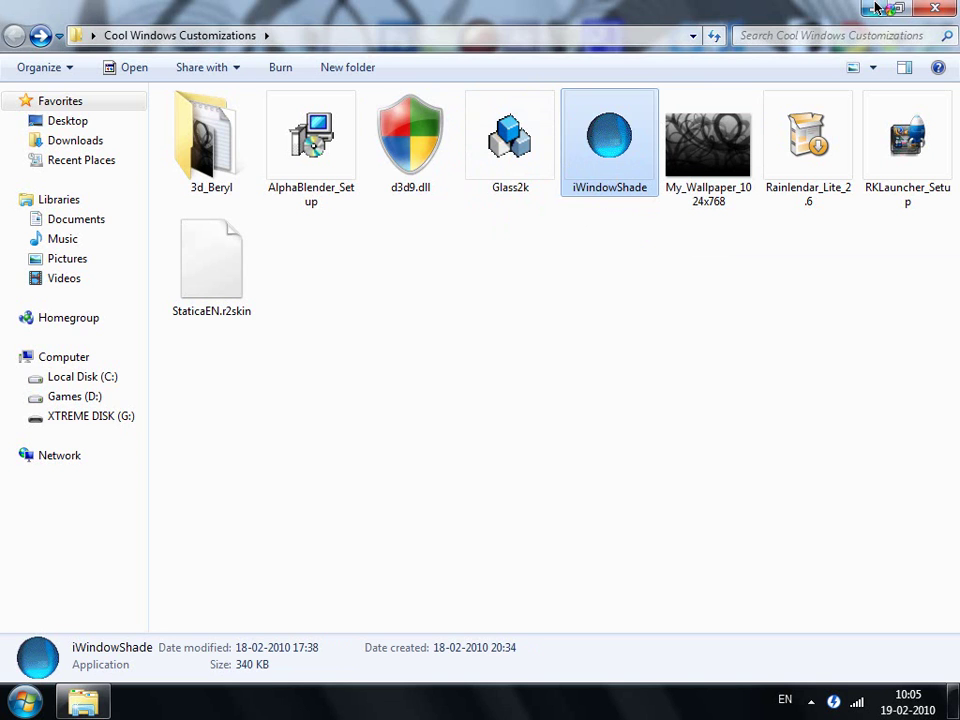
{"action": "left_click", "coordinate": [312, 180]}
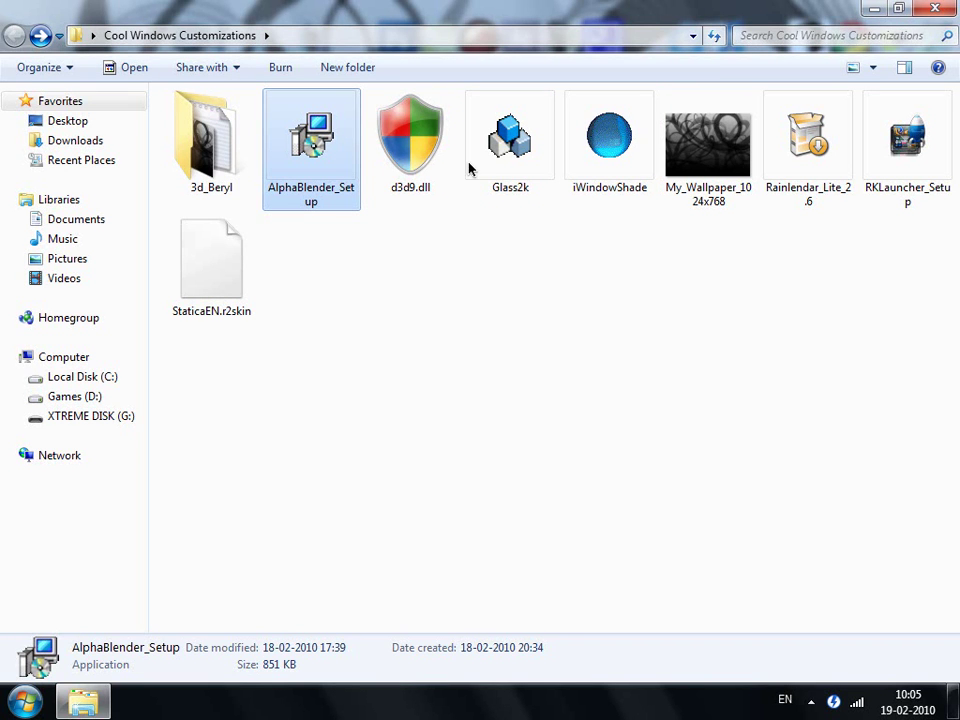
Step: Minimize the folder window, launch Windows Alpha Blender from the desktop and show its properties
{"action": "left_click", "coordinate": [875, 9]}
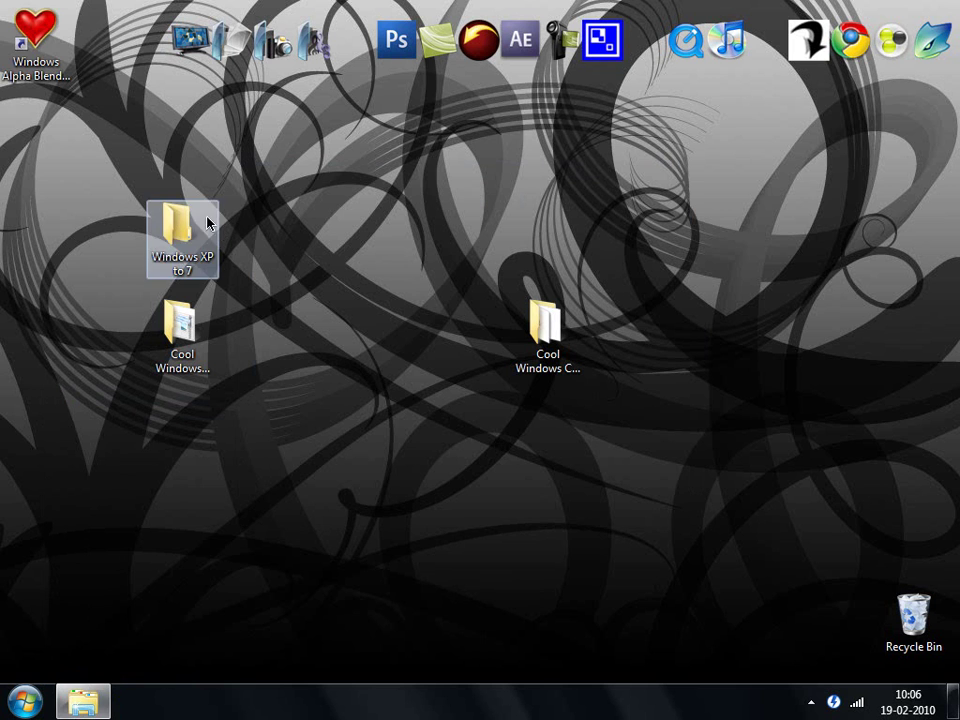
{"action": "left_click", "coordinate": [38, 44]}
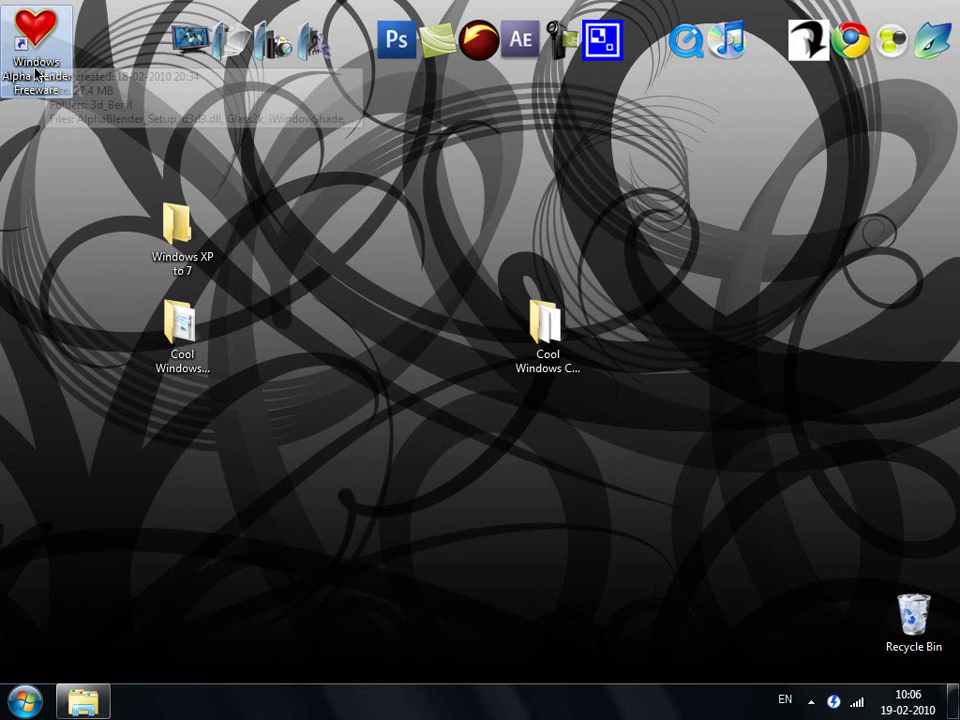
{"action": "double_click", "coordinate": [42, 66]}
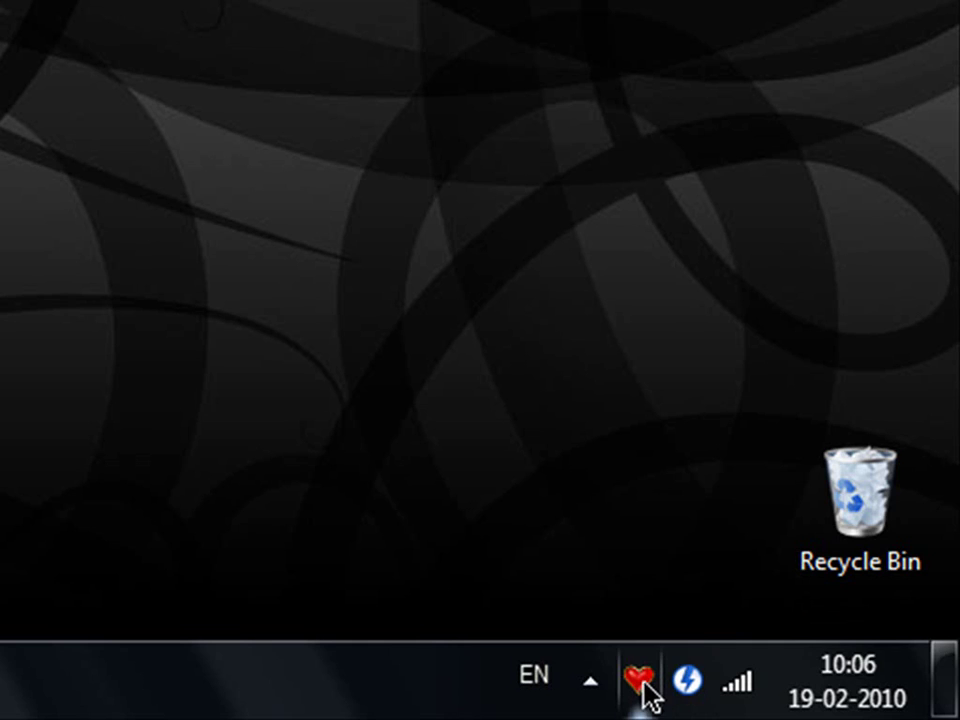
{"action": "right_click", "coordinate": [645, 682]}
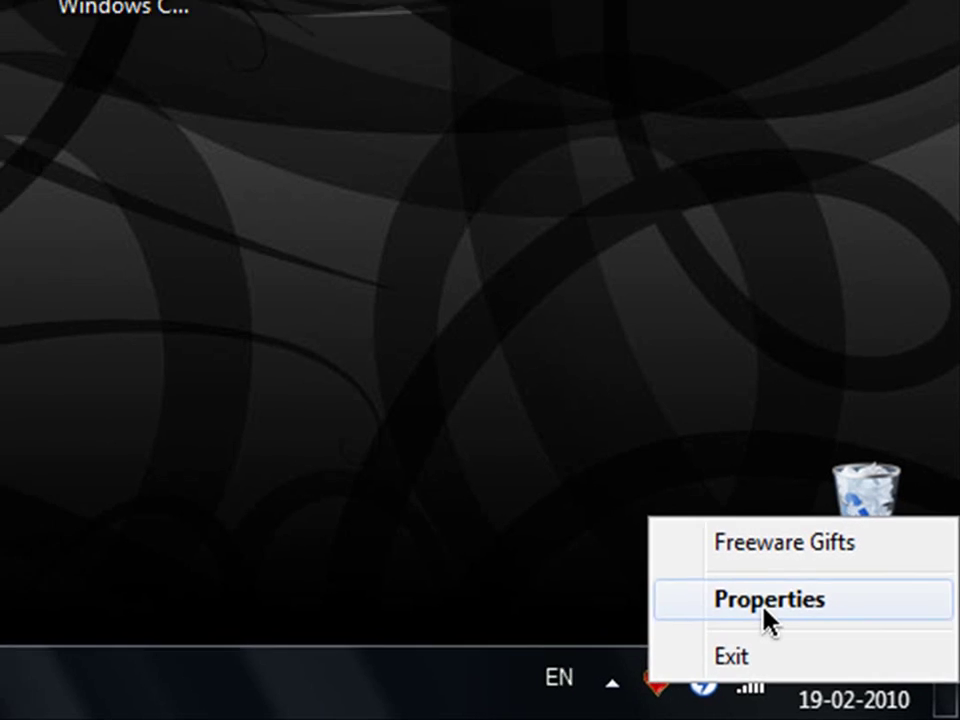
{"action": "left_click", "coordinate": [764, 610]}
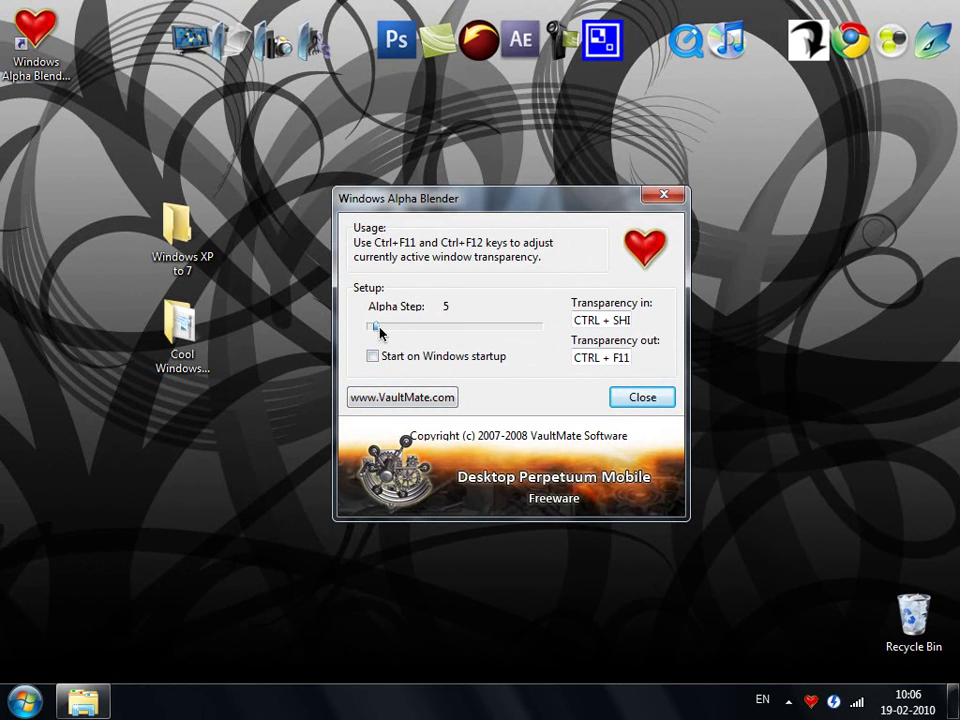
Step: Try out the Alpha Step slider, return it to 5, and assign Ctrl+A as the Transparency in shortcut
{"action": "left_click_drag", "start_coordinate": [374, 327], "coordinate": [420, 331]}
{"action": "left_click_drag", "start_coordinate": [451, 331], "coordinate": [378, 337]}
{"action": "left_click_drag", "start_coordinate": [440, 198], "coordinate": [552, 192]}
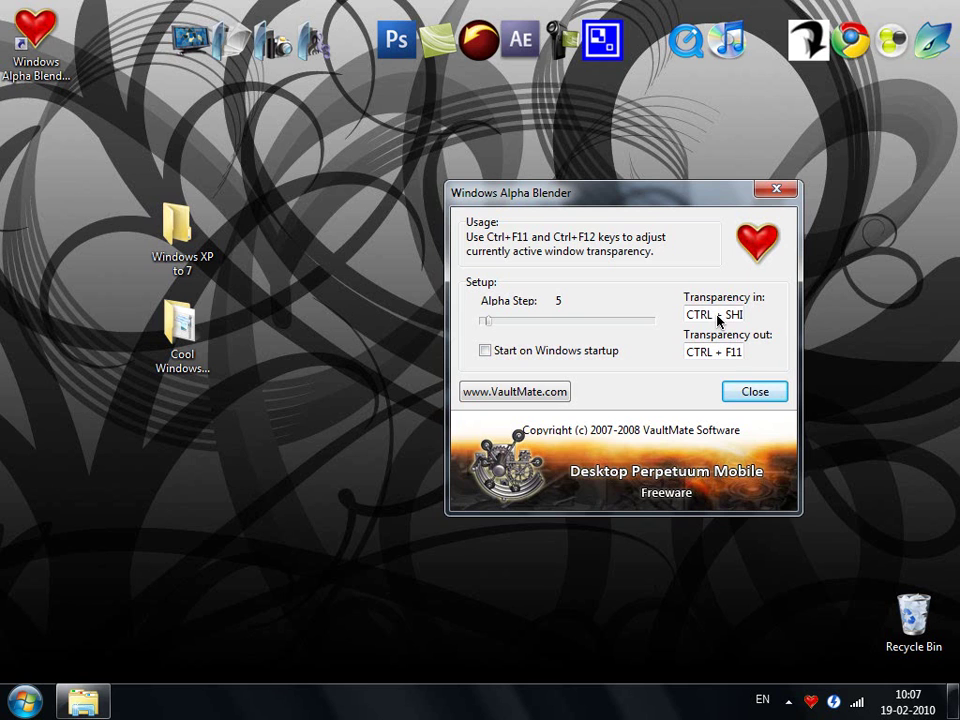
{"action": "key", "text": "ctrl+a"}
{"action": "left_click_drag", "start_coordinate": [640, 193], "coordinate": [707, 179]}
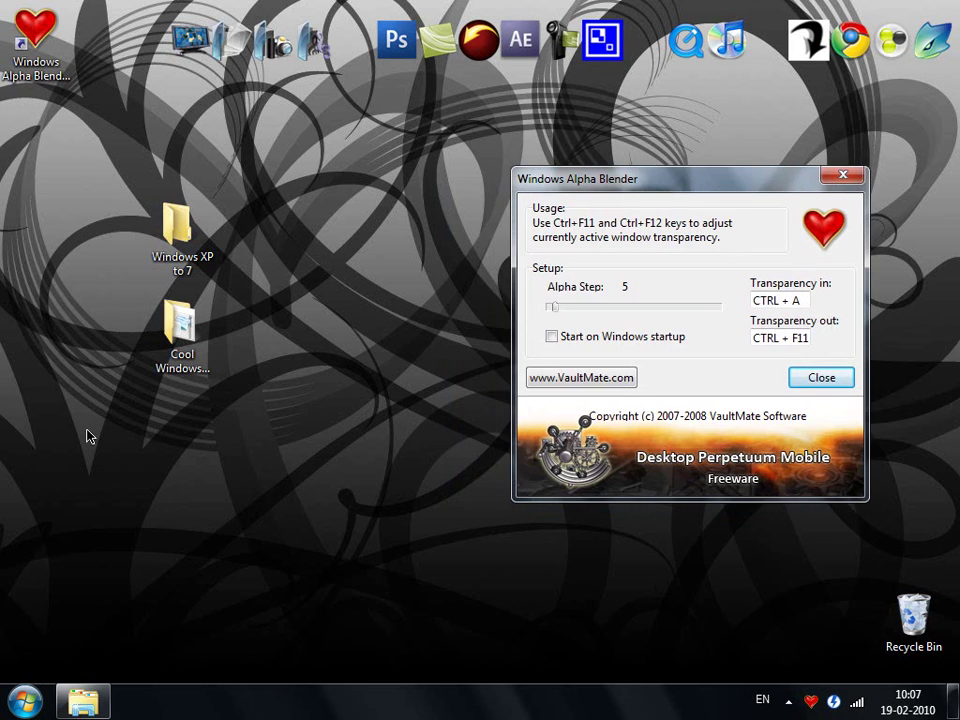
Step: Open the Computer window and set the Alpha Step in Windows Alpha Blender to 24
{"action": "left_click", "coordinate": [26, 703]}
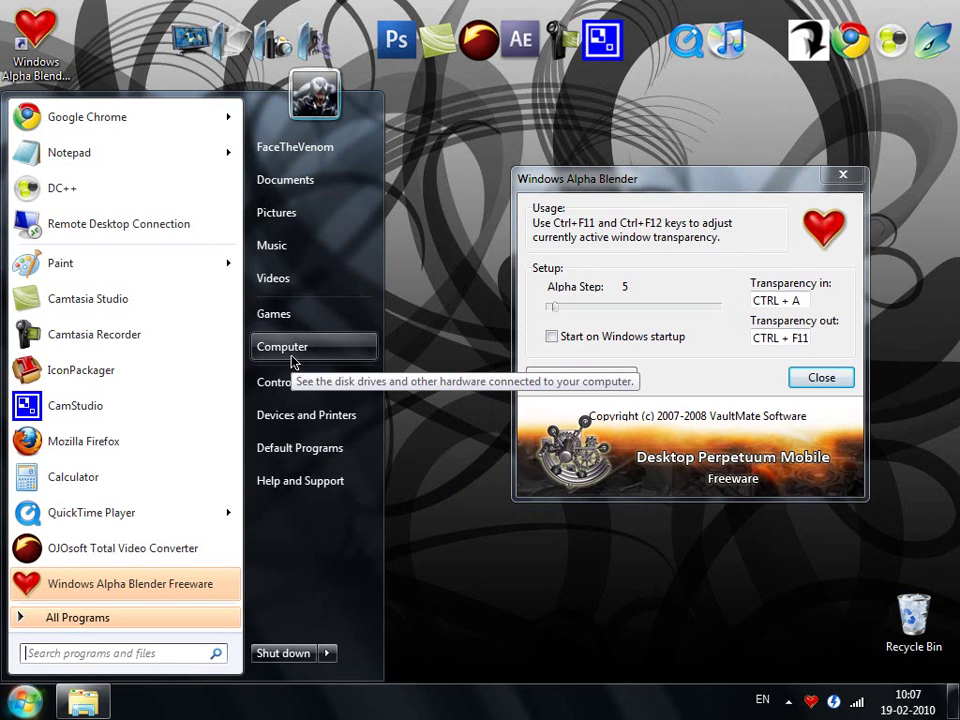
{"action": "left_click", "coordinate": [291, 357]}
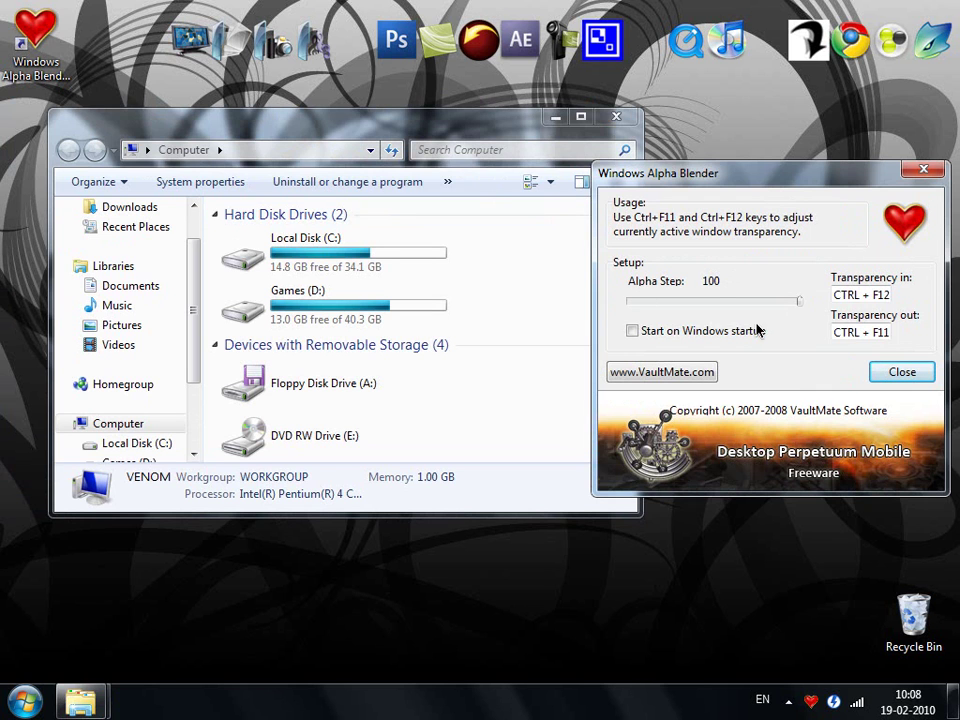
{"action": "left_click_drag", "start_coordinate": [799, 303], "coordinate": [668, 306]}
{"action": "left_click_drag", "start_coordinate": [724, 175], "coordinate": [671, 190]}
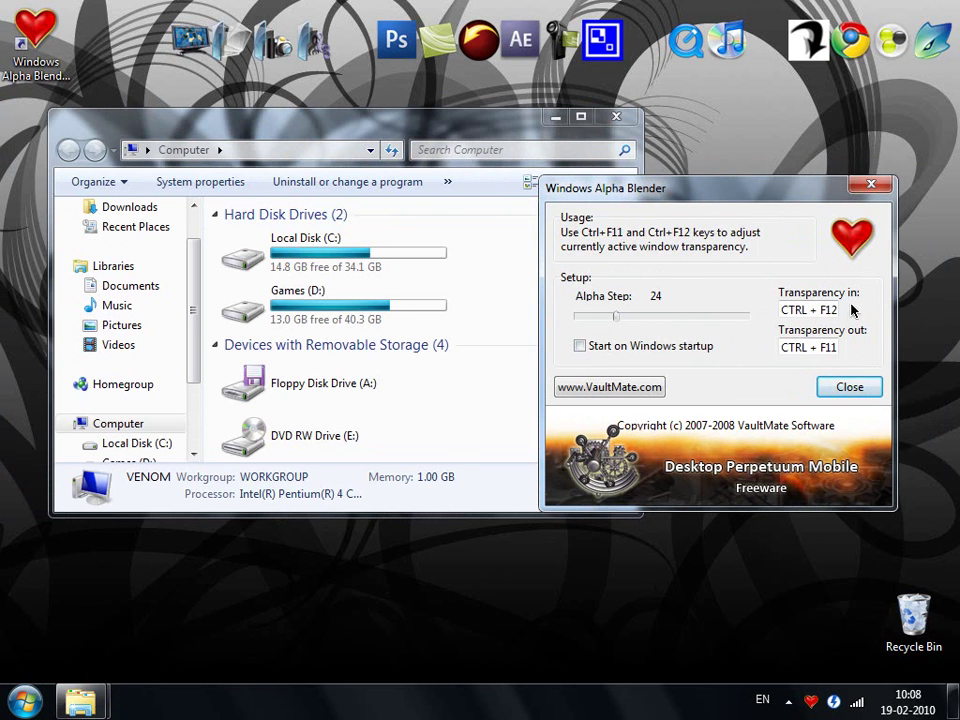
Step: Make the Computer window semi-transparent, and reposition and enlarge it over the desktop
{"action": "left_click_drag", "start_coordinate": [433, 133], "coordinate": [545, 137]}
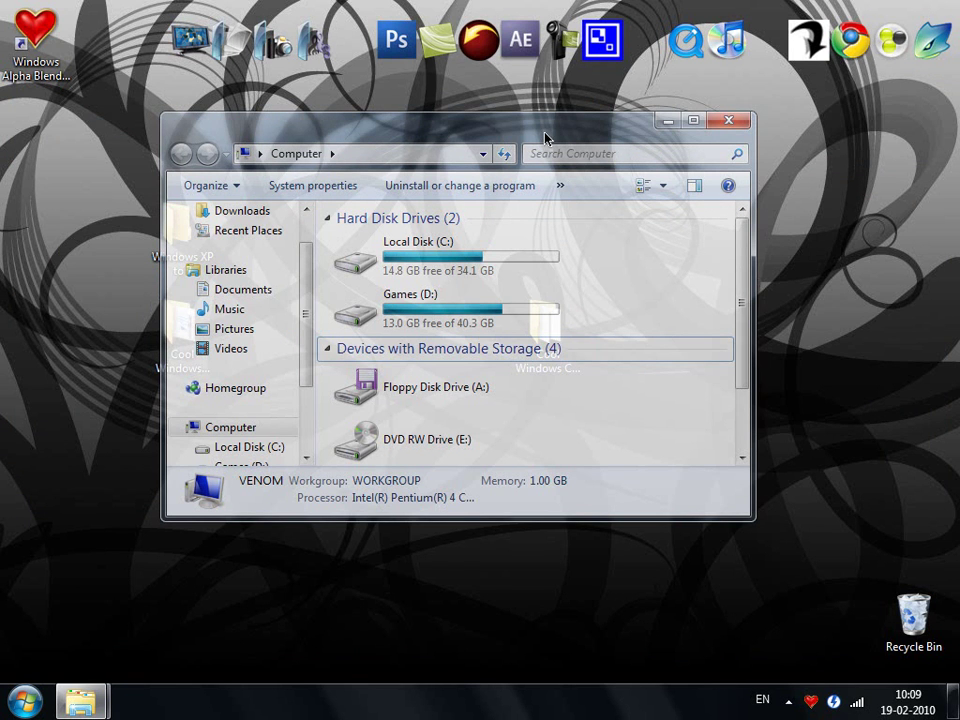
{"action": "right_click", "coordinate": [811, 701]}
{"action": "left_click", "coordinate": [866, 660]}
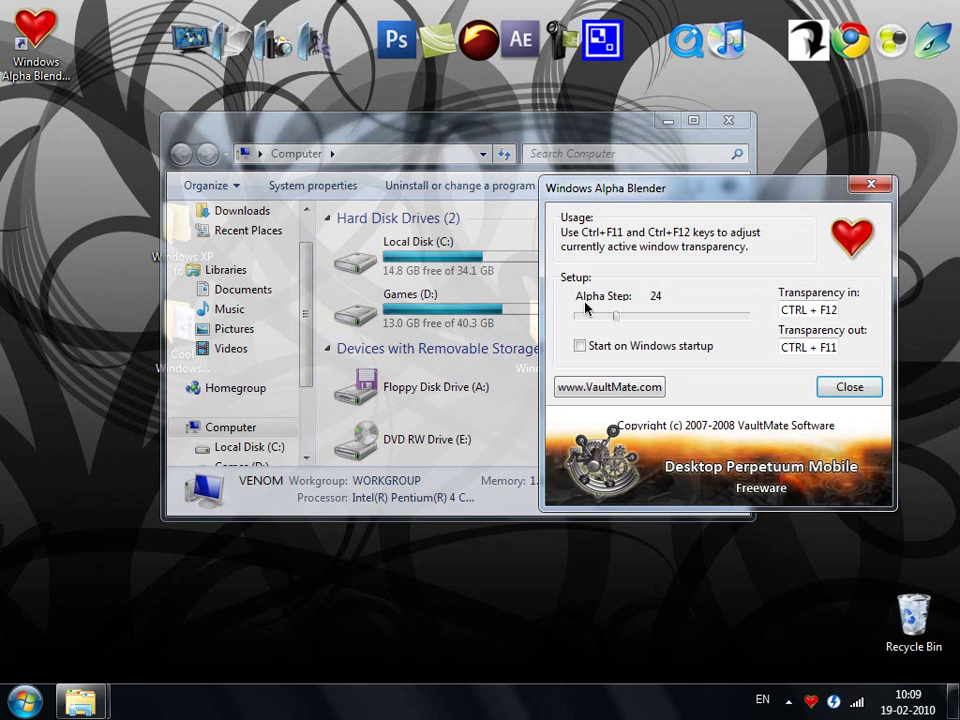
{"action": "key", "text": "Escape"}
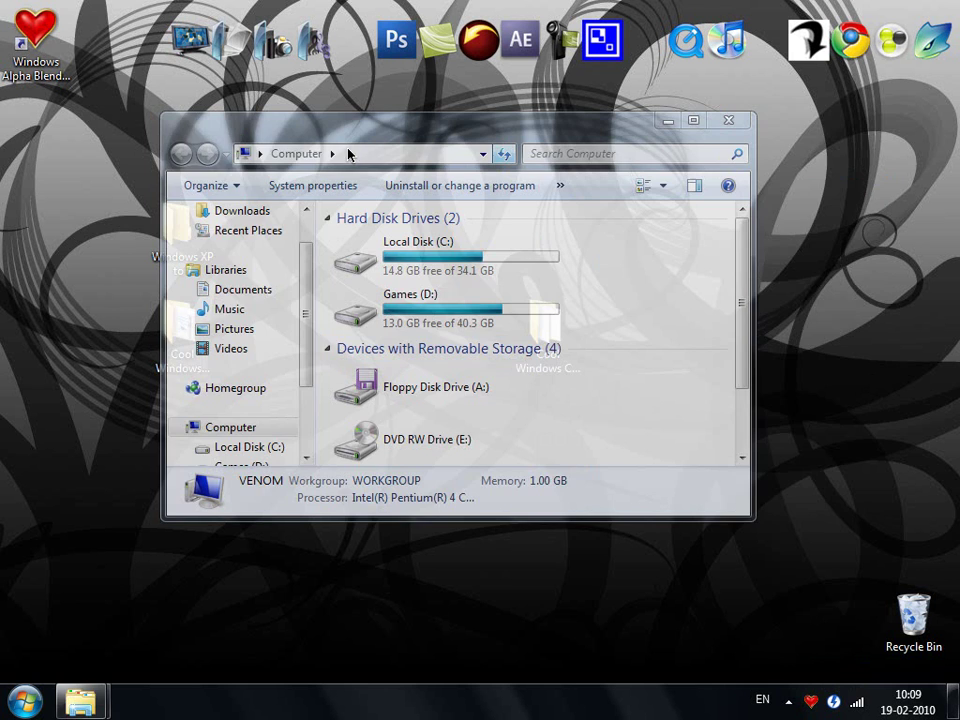
{"action": "left_click_drag", "start_coordinate": [333, 131], "coordinate": [425, 143]}
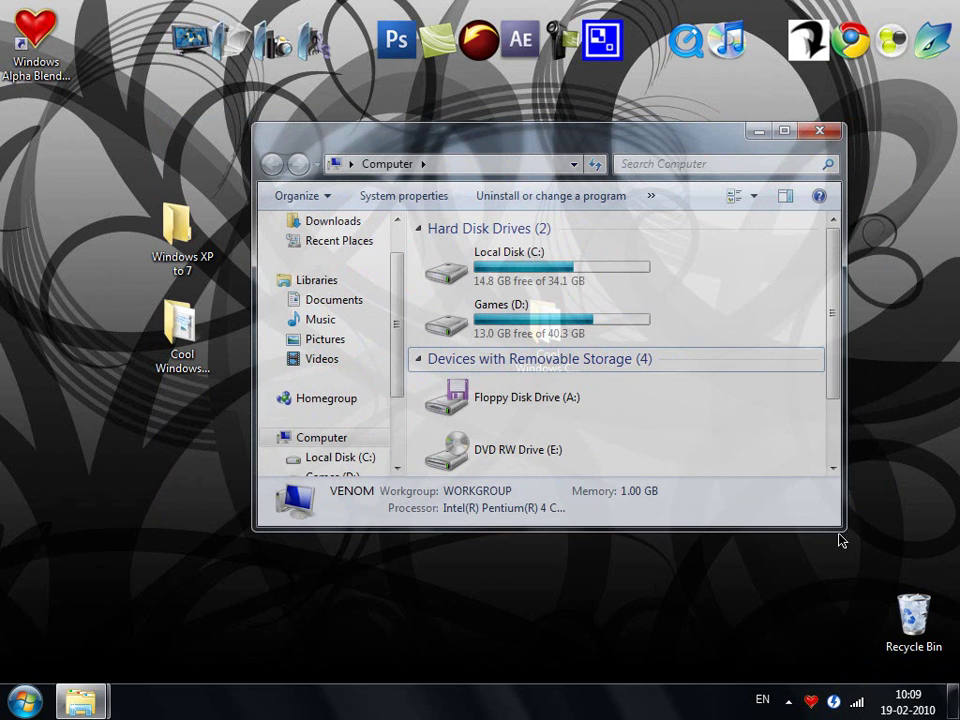
{"action": "left_click_drag", "start_coordinate": [842, 528], "coordinate": [920, 539]}
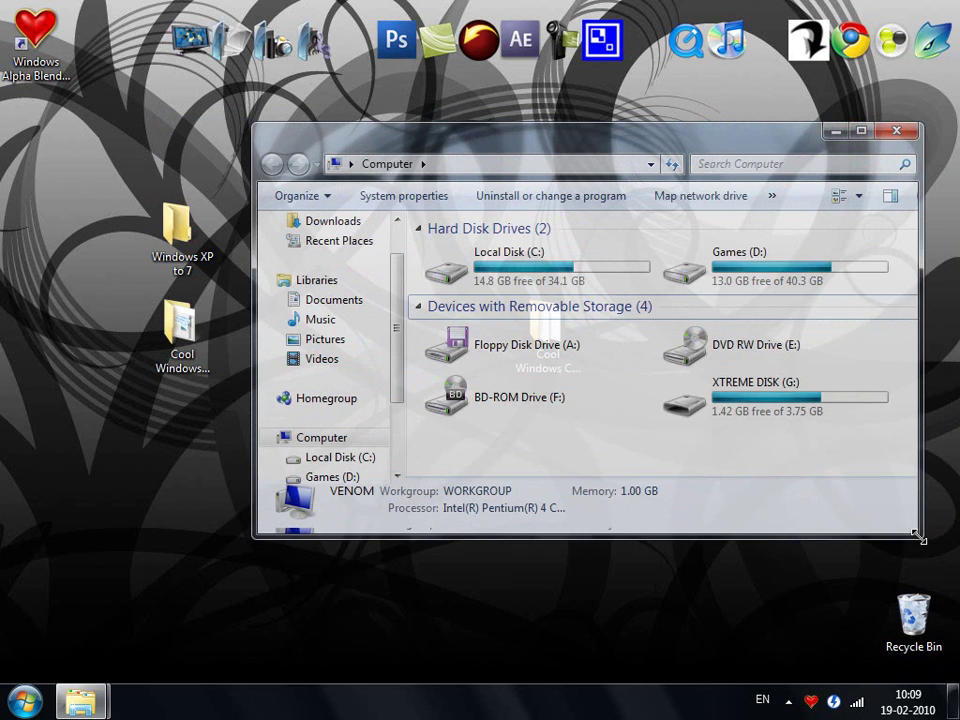
Step: Set the Alpha Step in Windows Alpha Blender to 85 and make the Computer window more transparent
{"action": "right_click", "coordinate": [812, 701]}
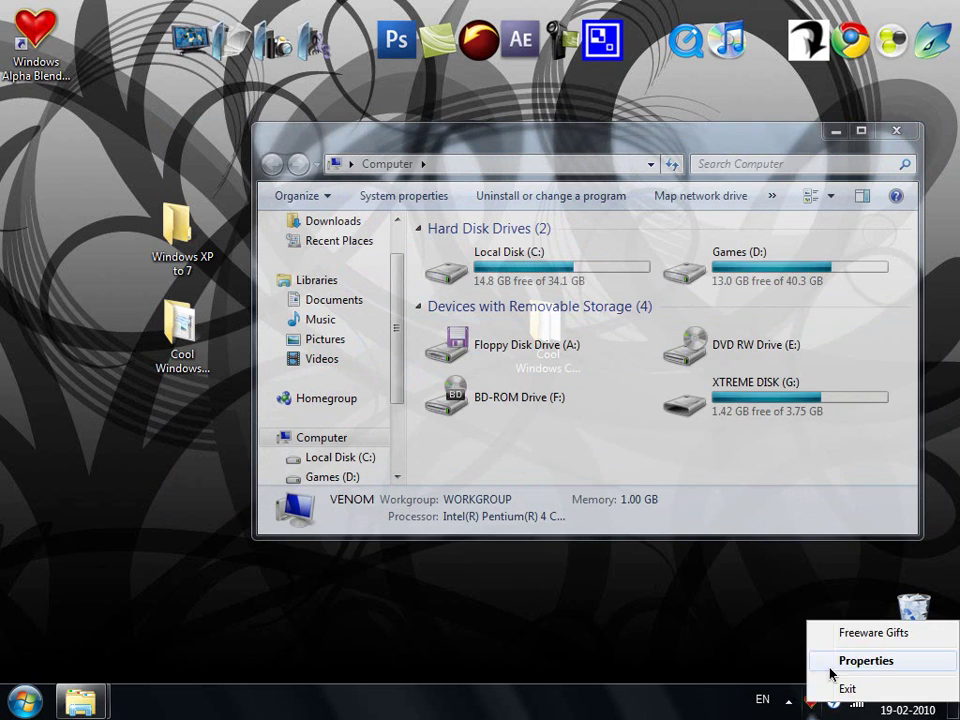
{"action": "left_click", "coordinate": [832, 664]}
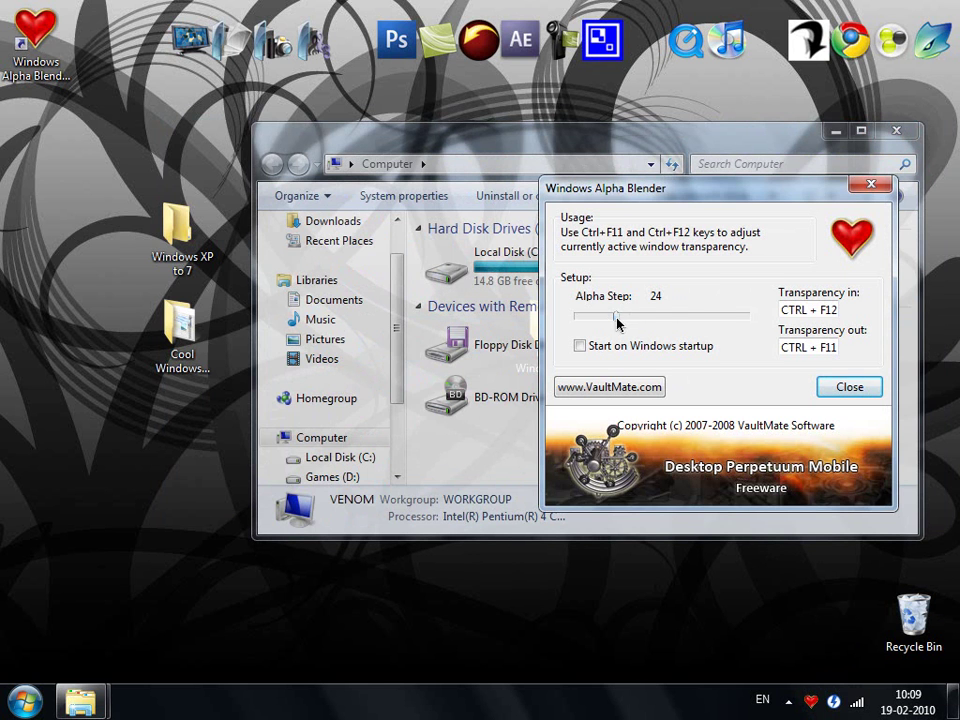
{"action": "left_click_drag", "start_coordinate": [617, 322], "coordinate": [720, 318]}
{"action": "left_click", "coordinate": [540, 122]}
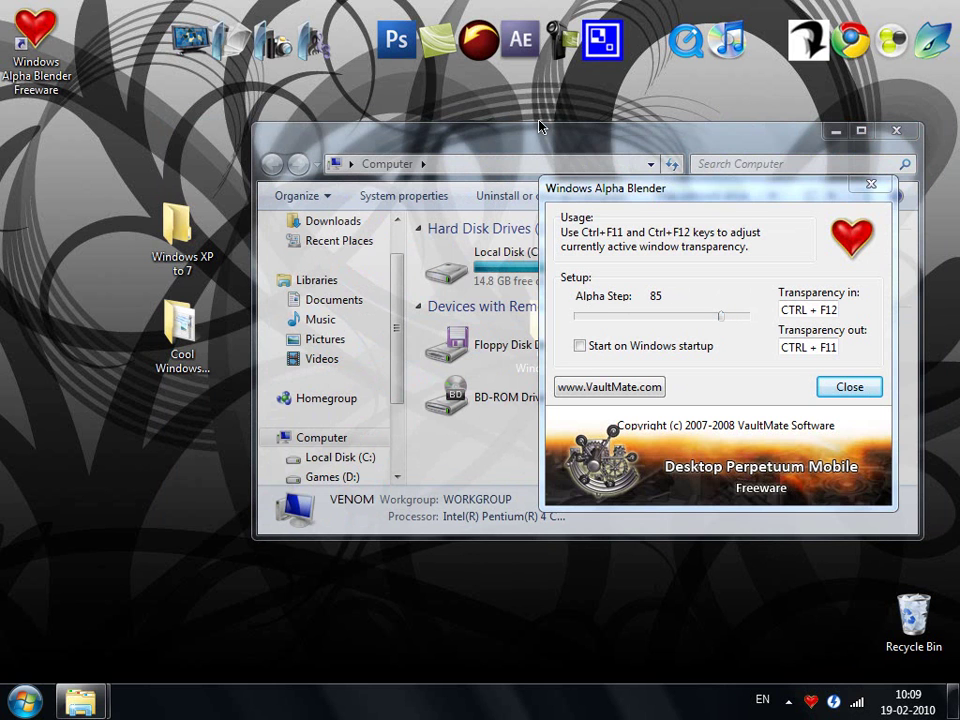
{"action": "left_click", "coordinate": [850, 386]}
{"action": "left_click", "coordinate": [651, 164]}
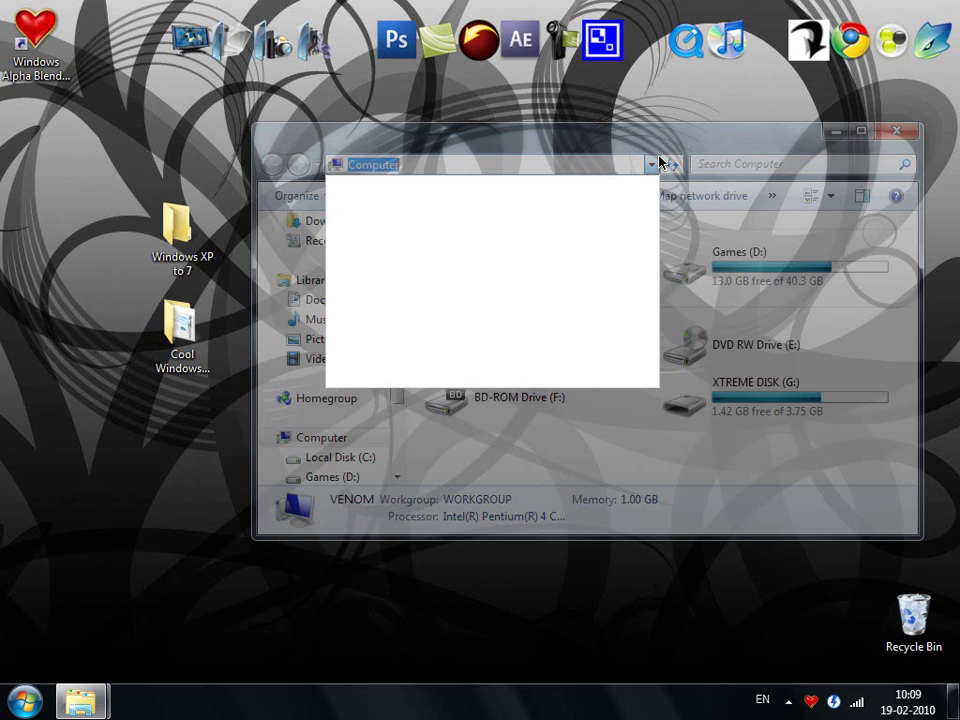
{"action": "left_click", "coordinate": [662, 160]}
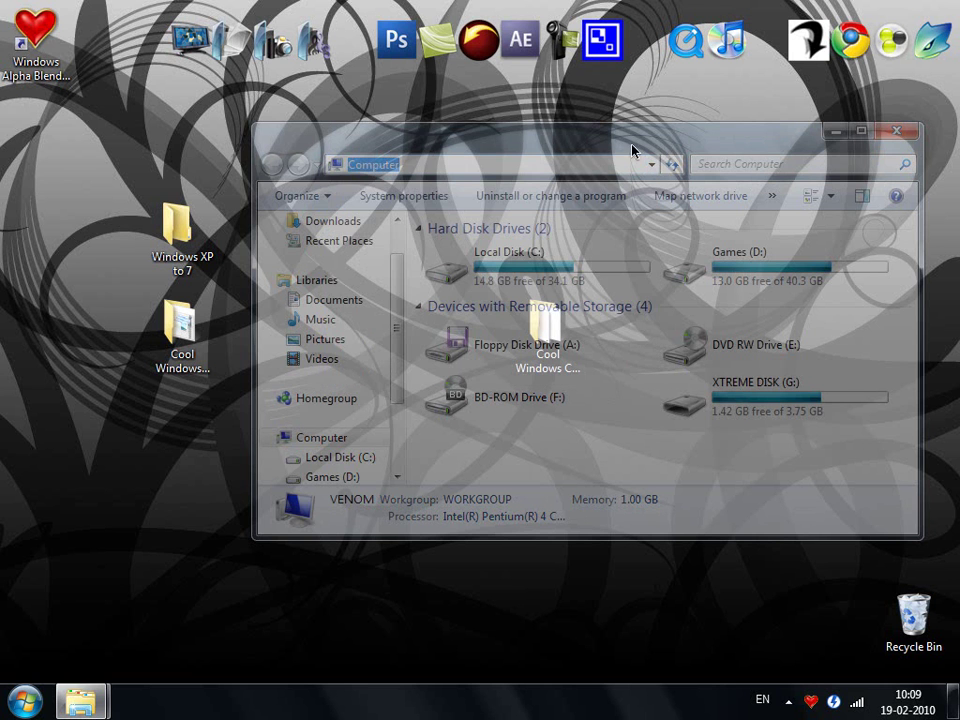
{"action": "left_click_drag", "start_coordinate": [552, 360], "coordinate": [560, 364]}
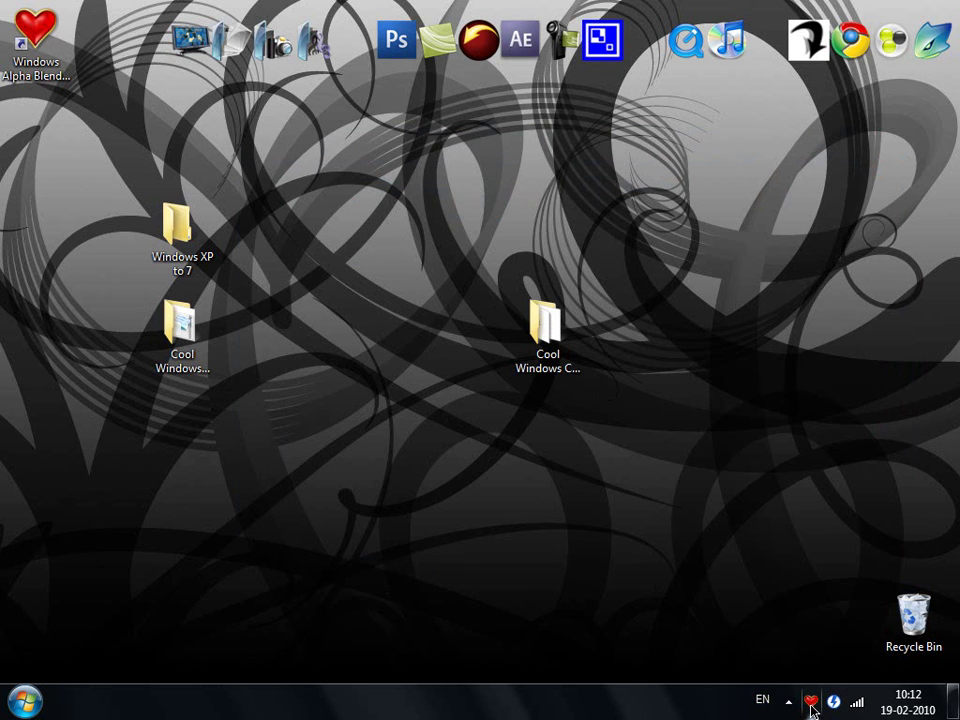
Step: Exit Windows Alpha Blender from the notification area and open the Cool Windows Customizations folder on the desktop
{"action": "right_click", "coordinate": [812, 706]}
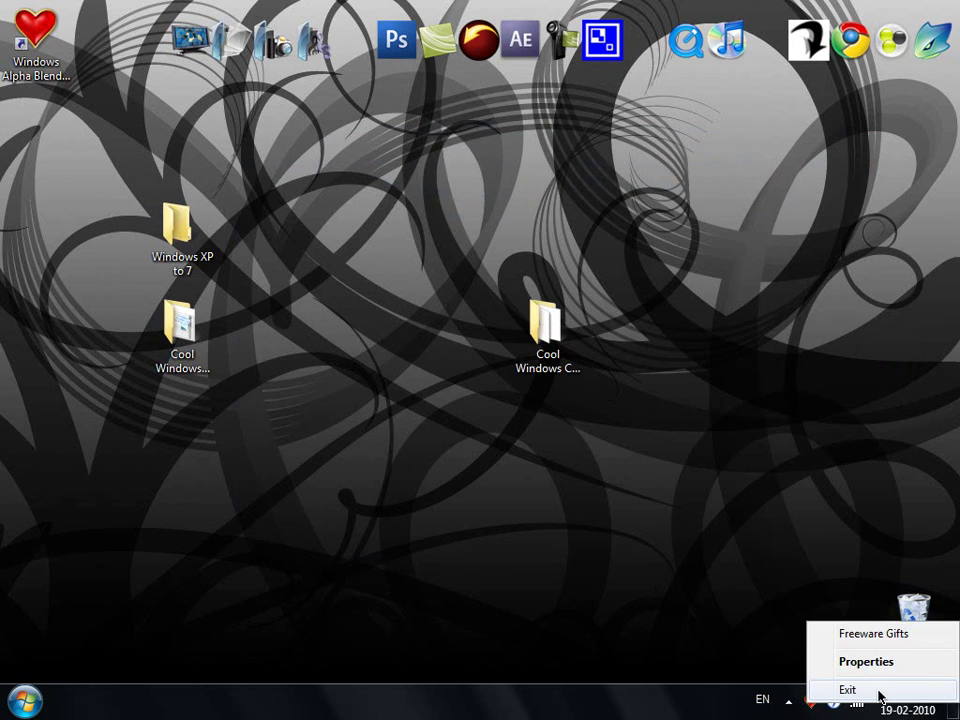
{"action": "left_click", "coordinate": [848, 690]}
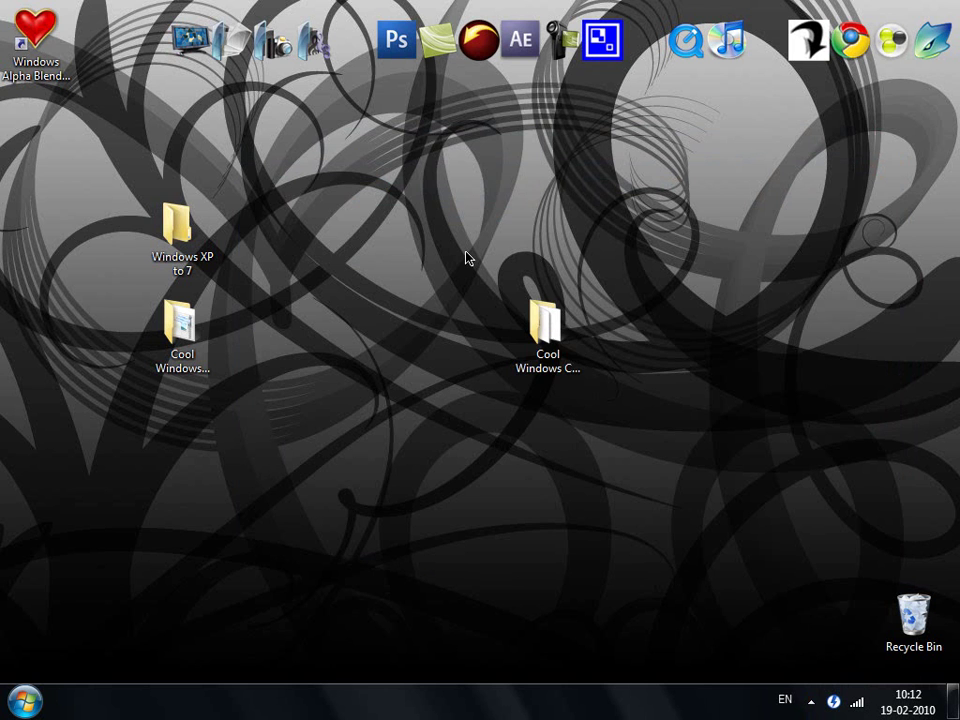
{"action": "left_click", "coordinate": [533, 320]}
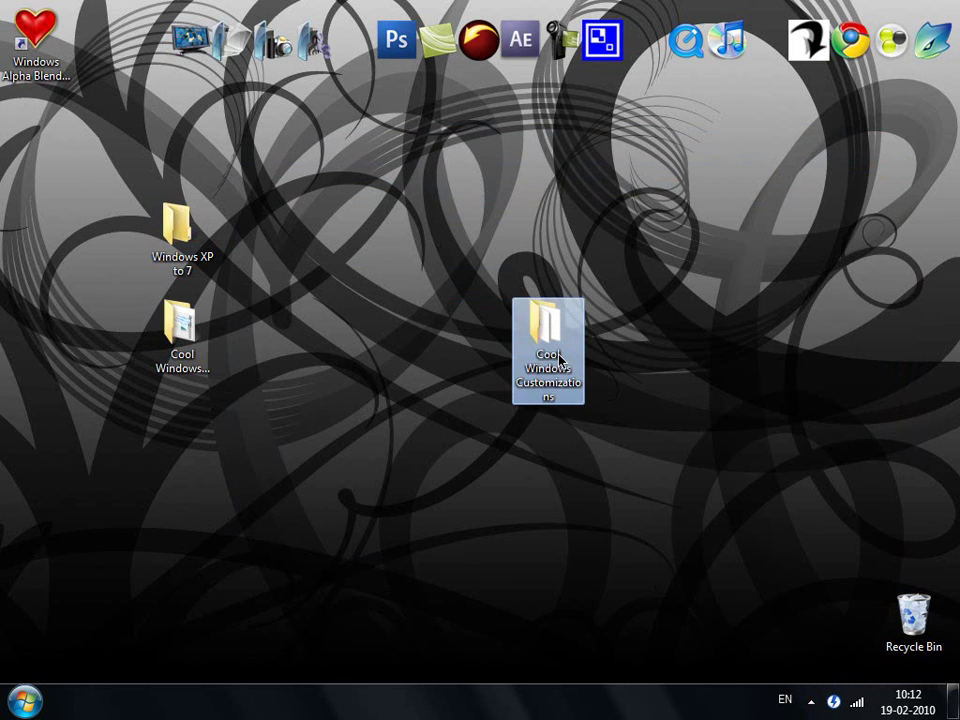
{"action": "key", "text": "Return"}
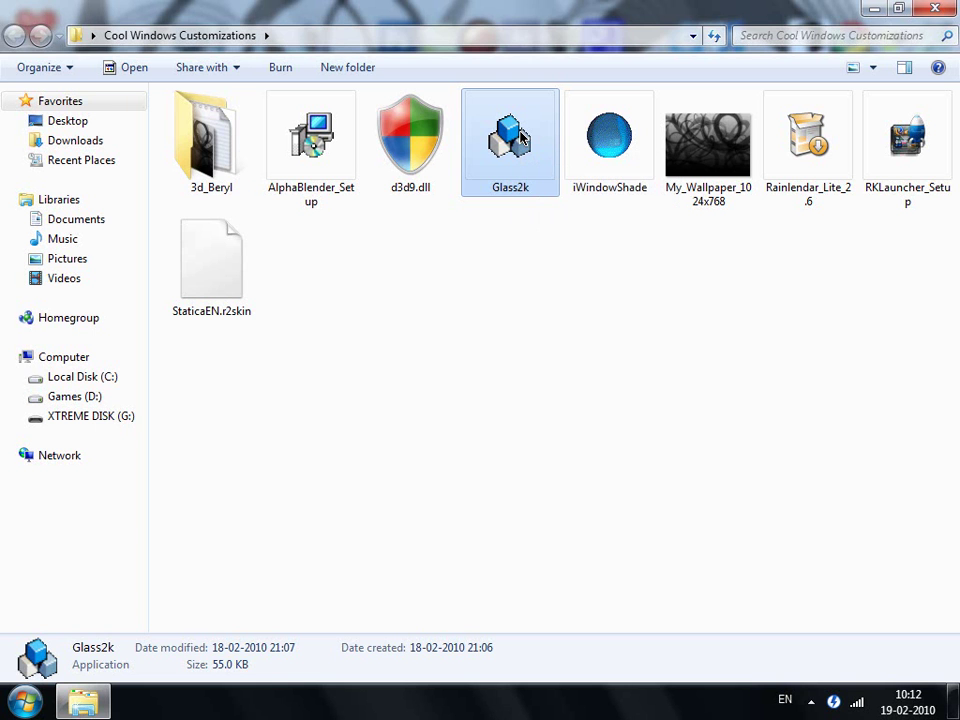
Step: Launch Glass2k with the folder minimized, try out its Taskbar Transparency setting and dismiss the settings without saving
{"action": "left_click", "coordinate": [868, 9]}
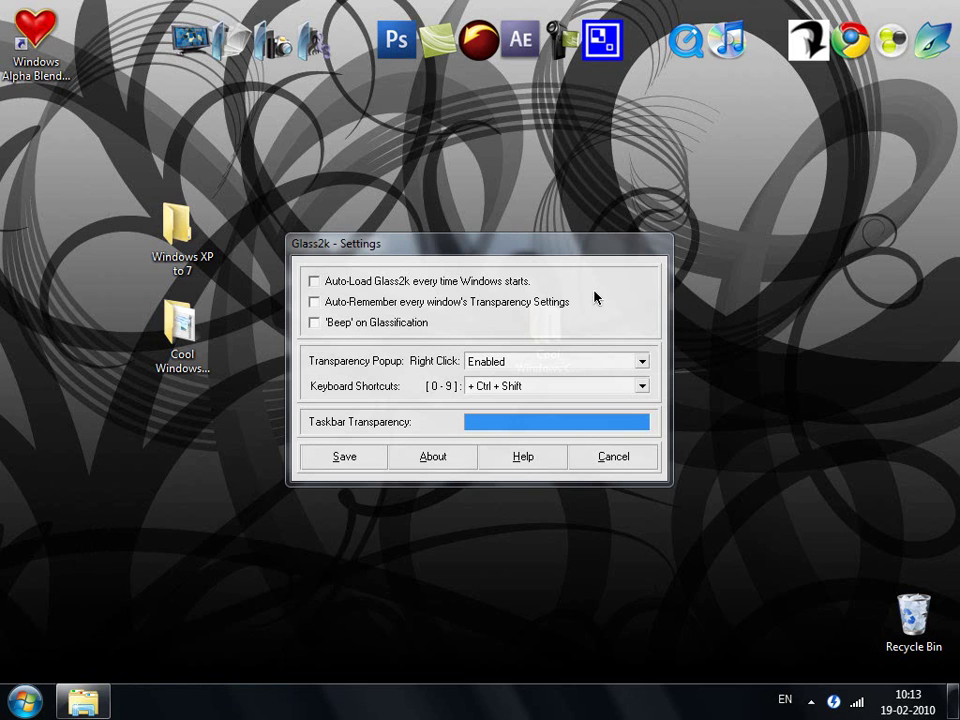
{"action": "left_click_drag", "start_coordinate": [449, 249], "coordinate": [589, 222]}
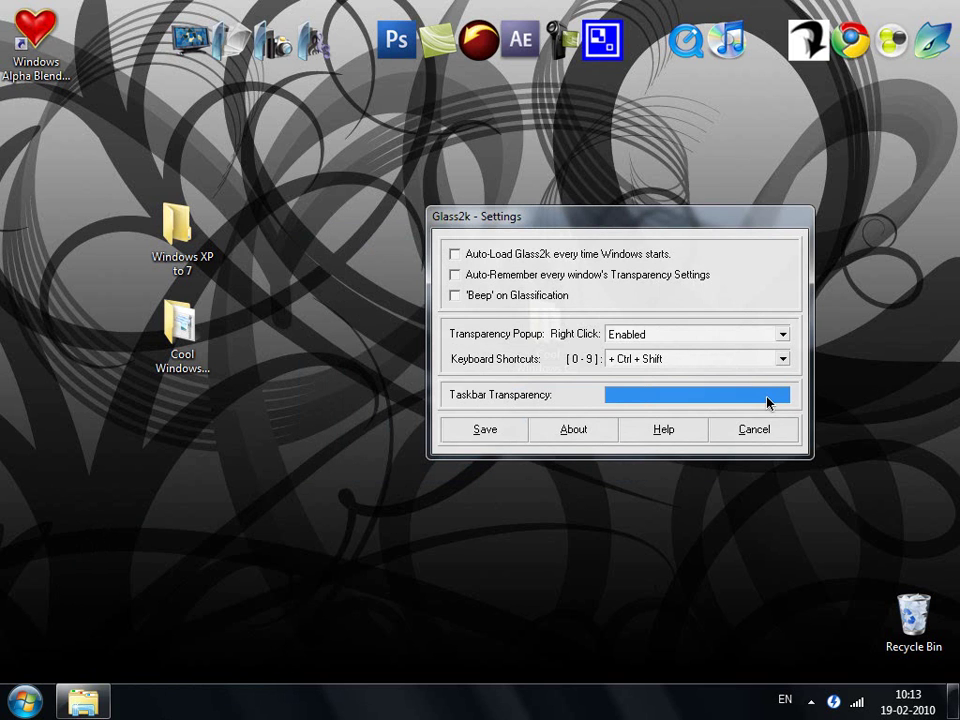
{"action": "left_click_drag", "start_coordinate": [761, 401], "coordinate": [784, 395]}
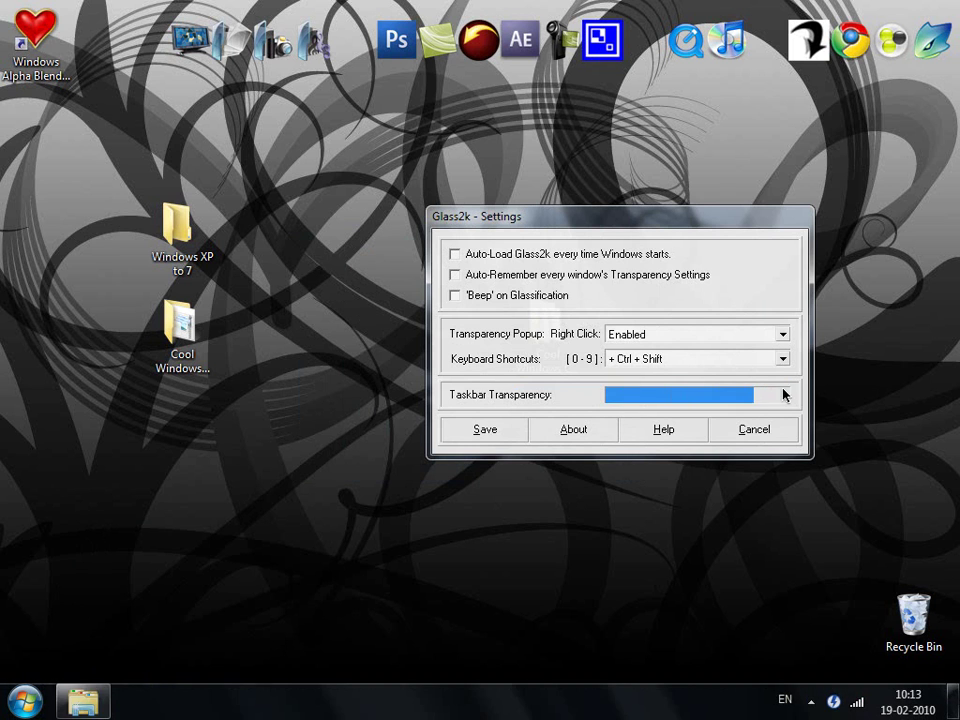
{"action": "left_click", "coordinate": [766, 433]}
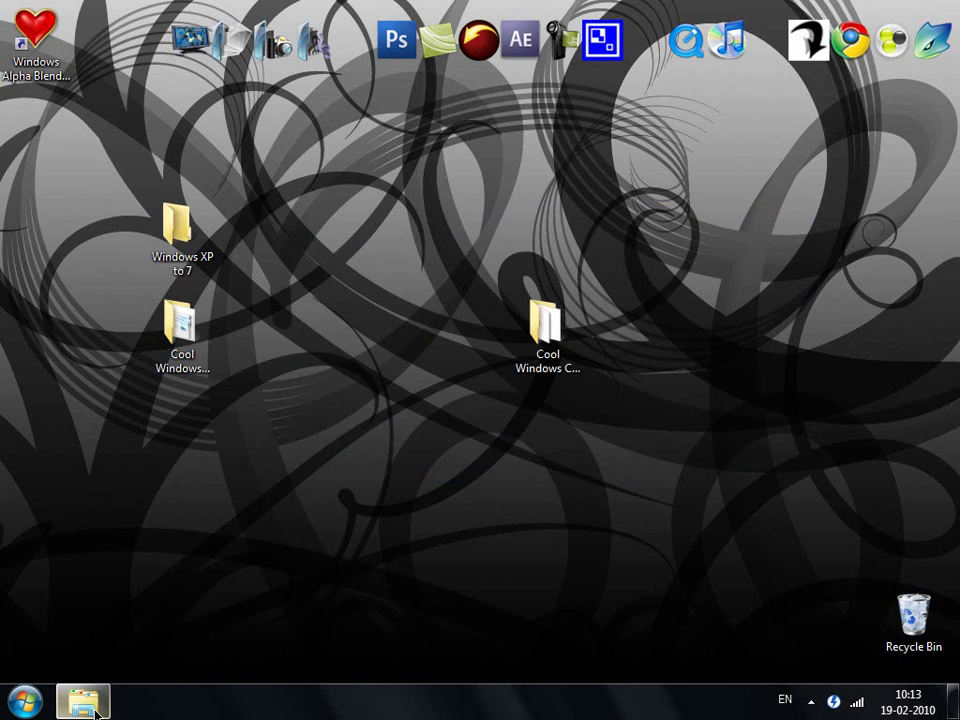
Step: Restore the Cool Windows Customizations folder and examine the iWindowShade, StaticaEN.r2skin and Rainlendar_Lite_2.6 files
{"action": "left_click", "coordinate": [93, 702]}
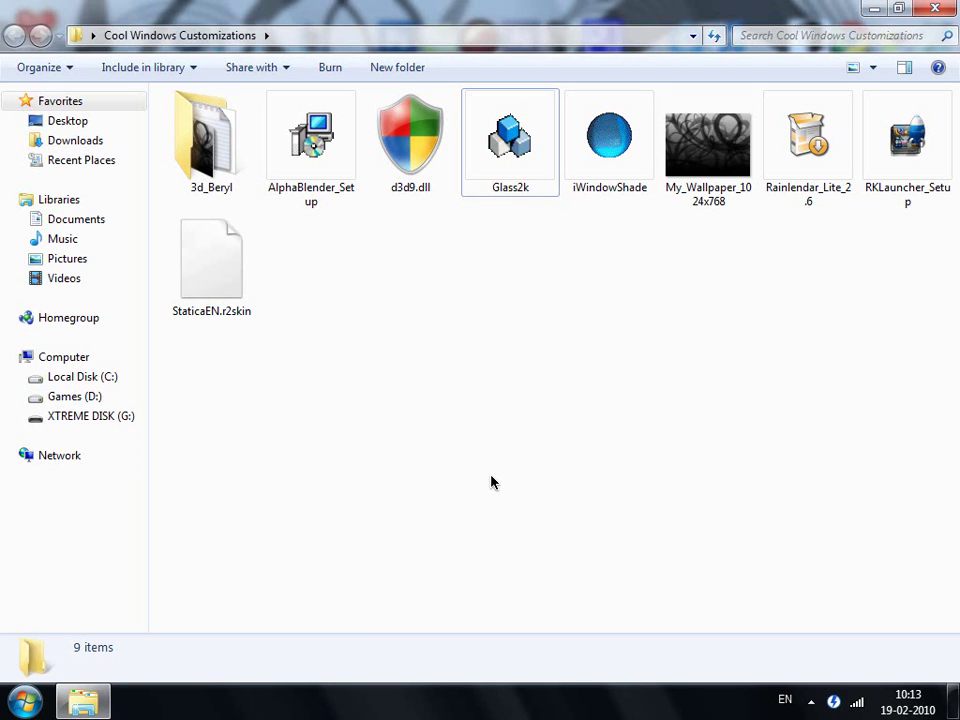
{"action": "left_click", "coordinate": [604, 171]}
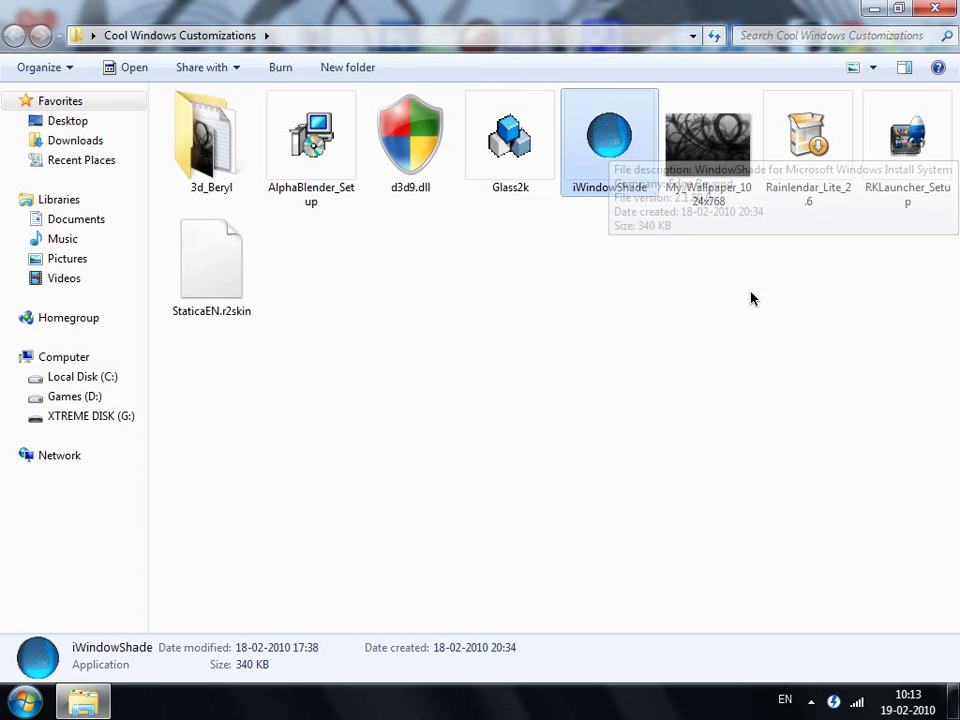
{"action": "left_click", "coordinate": [700, 235]}
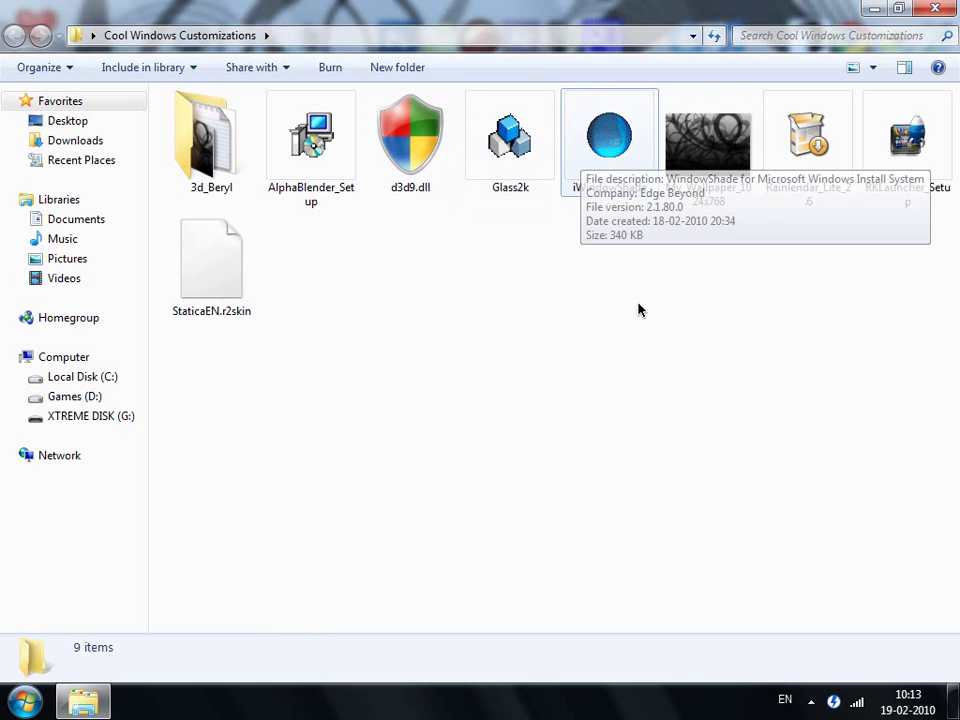
{"action": "left_click", "coordinate": [233, 259]}
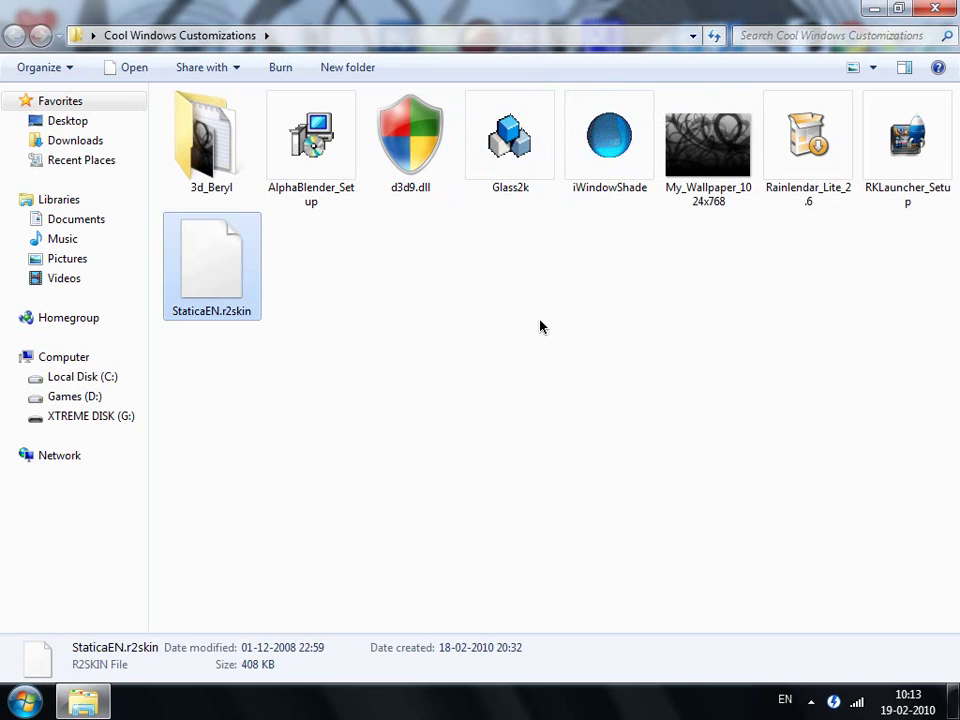
{"action": "left_click", "coordinate": [619, 348]}
{"action": "left_click", "coordinate": [810, 160]}
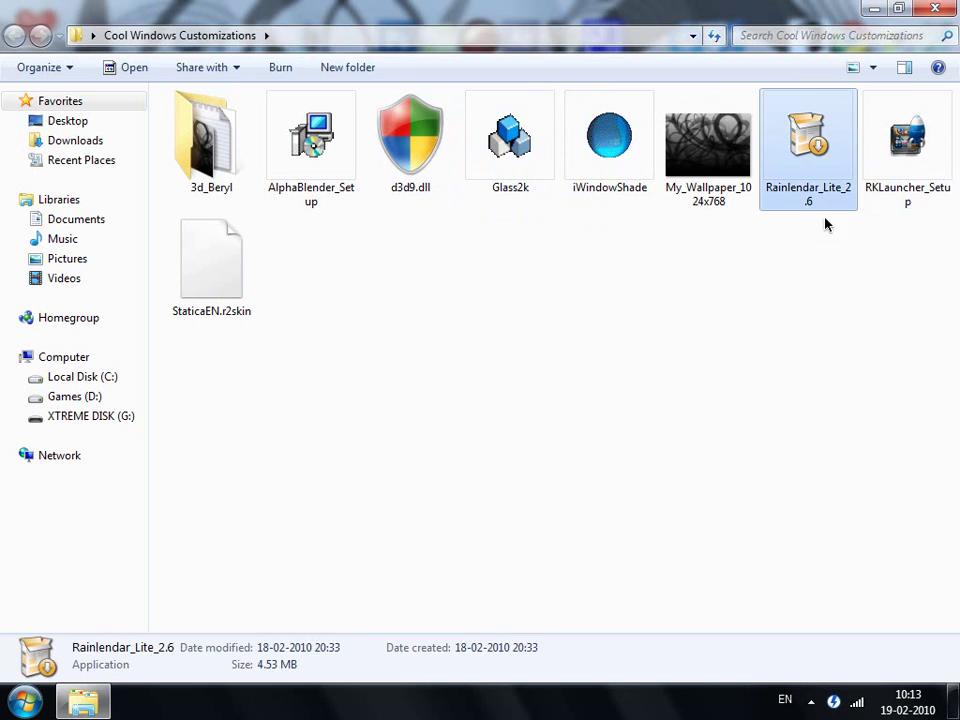
{"action": "left_click", "coordinate": [827, 221]}
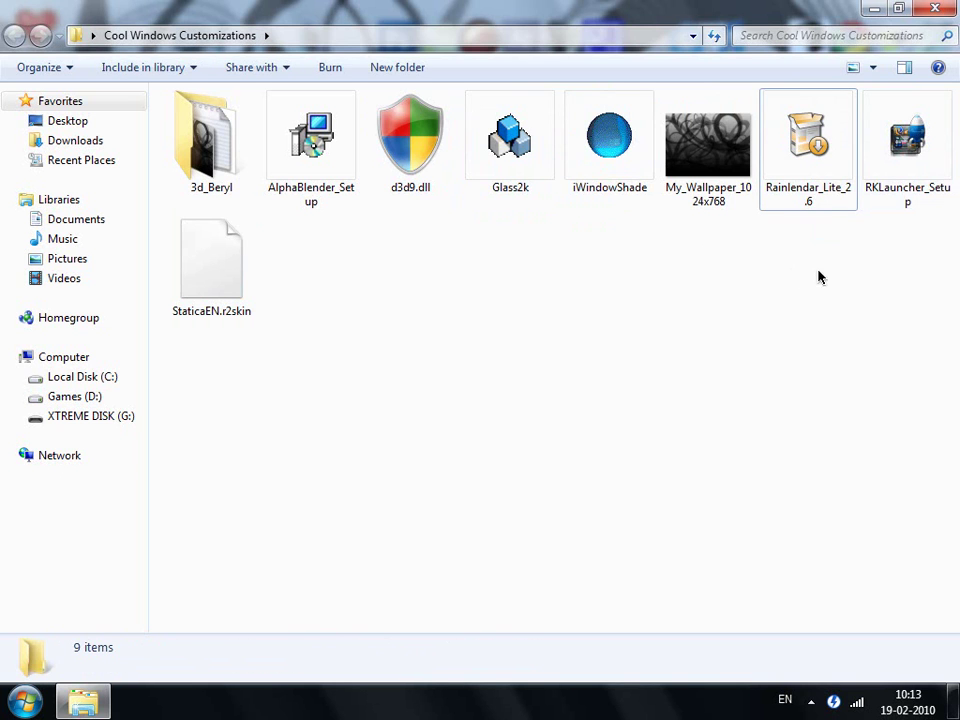
Step: Run the Rainlendar_Lite_2.6 installer and minimize the Cool Windows Customizations folder
{"action": "left_click", "coordinate": [830, 137]}
{"action": "double_click", "coordinate": [830, 137]}
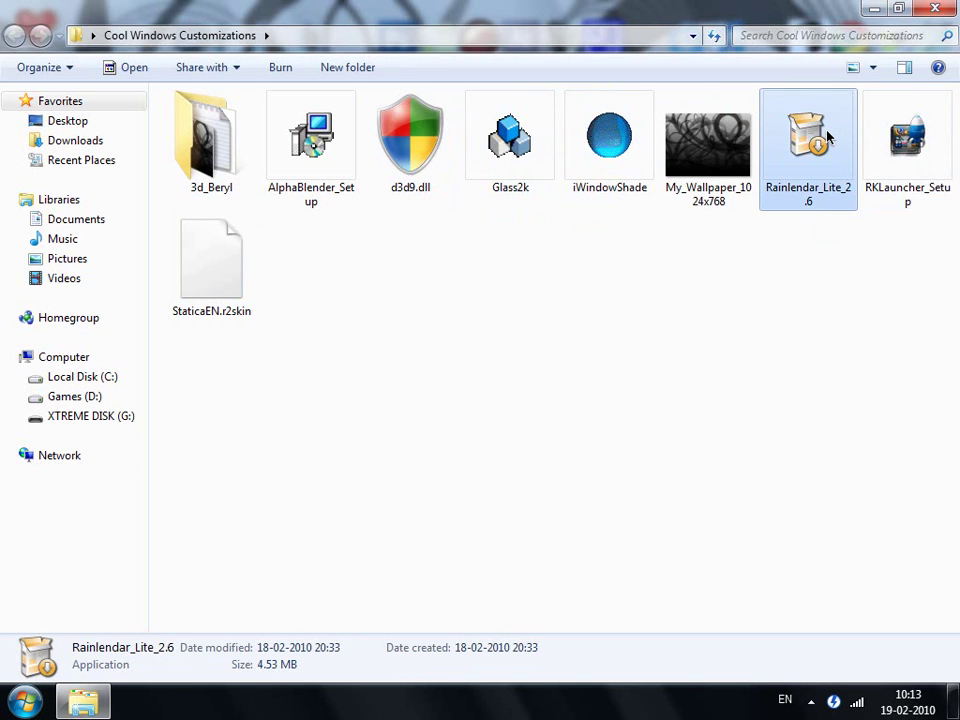
{"action": "key", "text": "Return"}
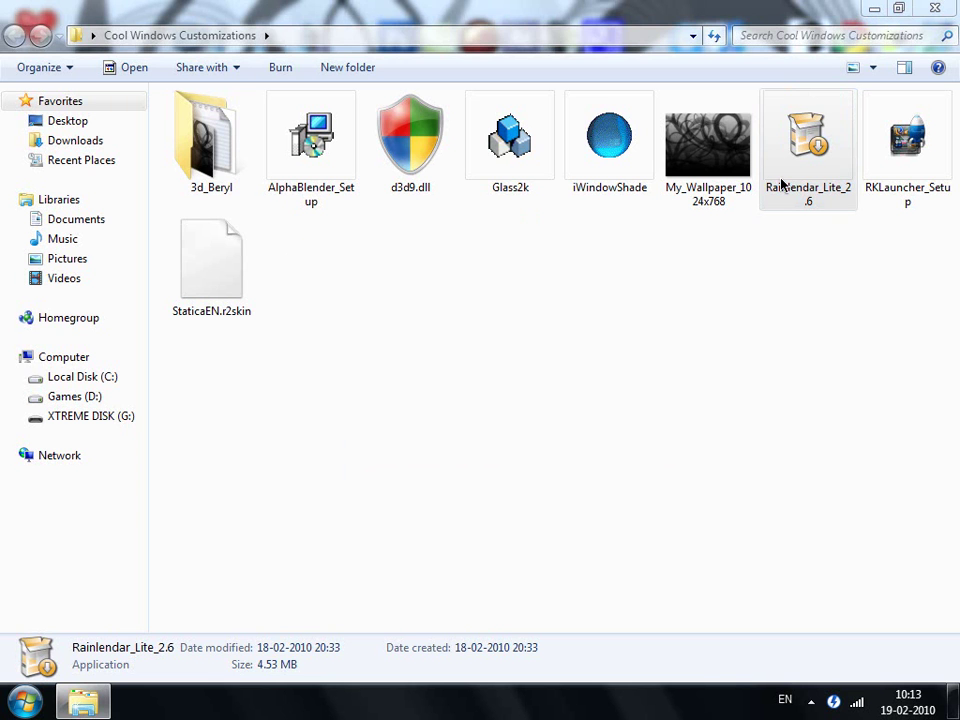
{"action": "left_click", "coordinate": [874, 9]}
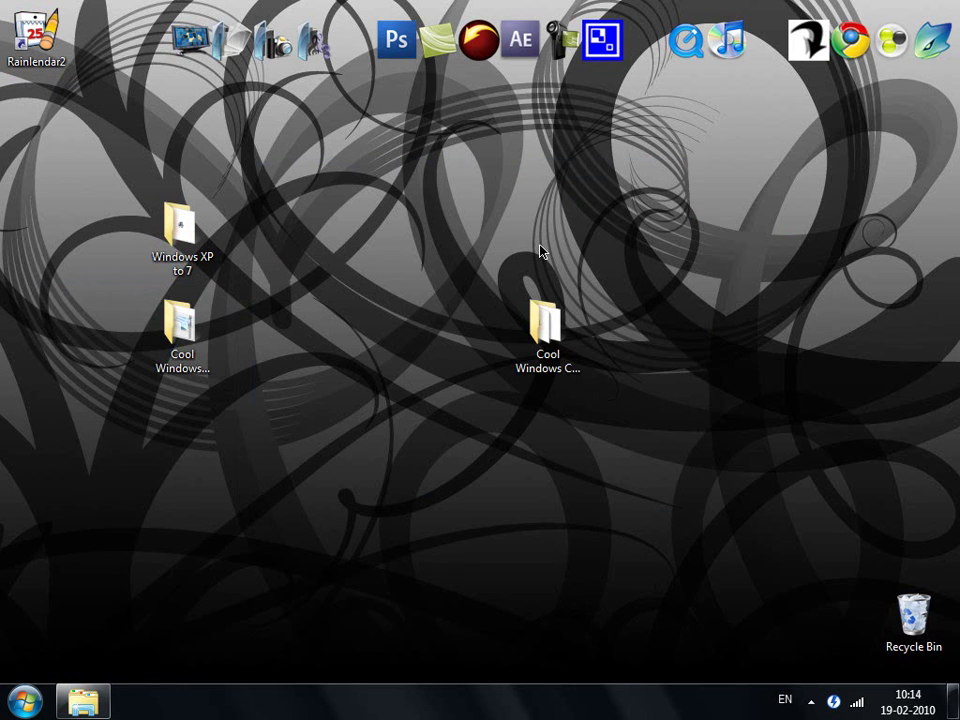
Step: Move the Rainlendar2 shortcut between the two Cool Windows folders on the desktop and launch it
{"action": "left_click_drag", "start_coordinate": [37, 60], "coordinate": [37, 160]}
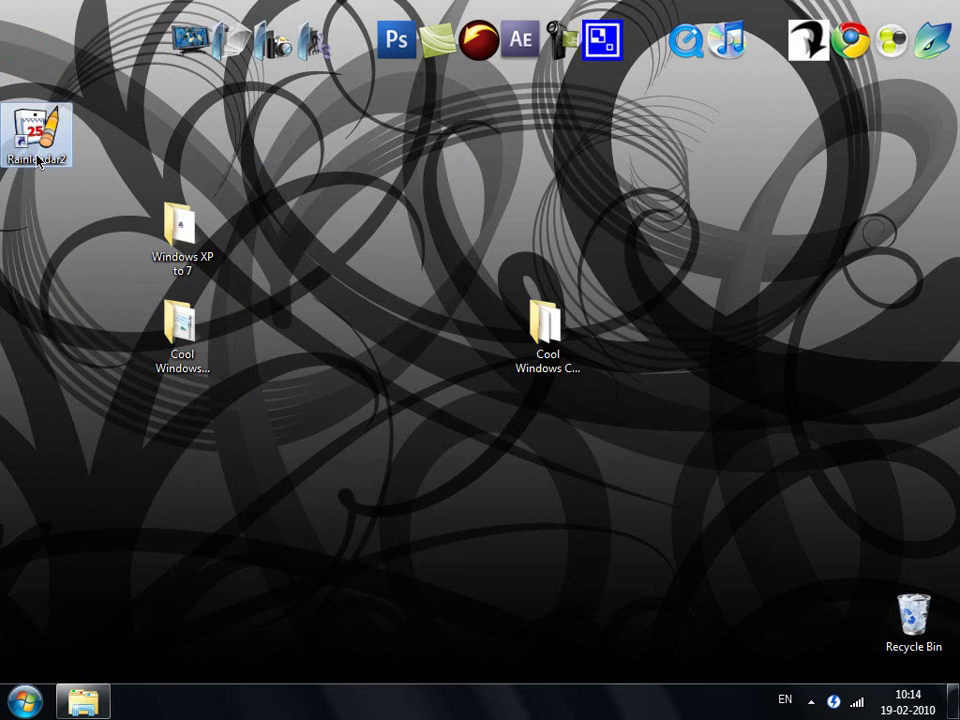
{"action": "left_click_drag", "start_coordinate": [37, 160], "coordinate": [350, 360]}
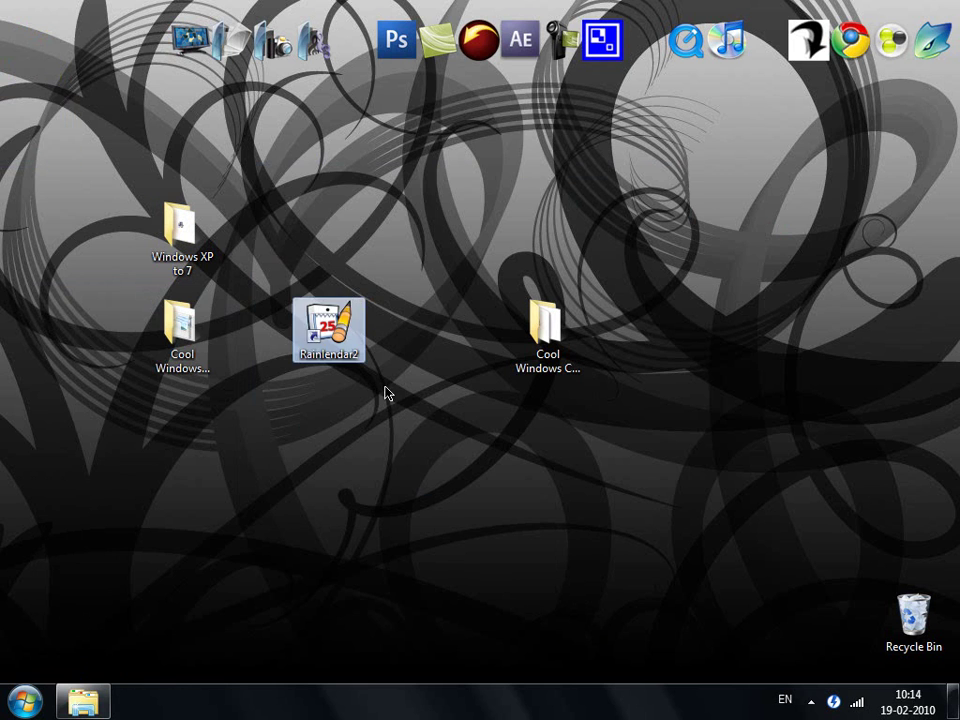
{"action": "double_click", "coordinate": [352, 345]}
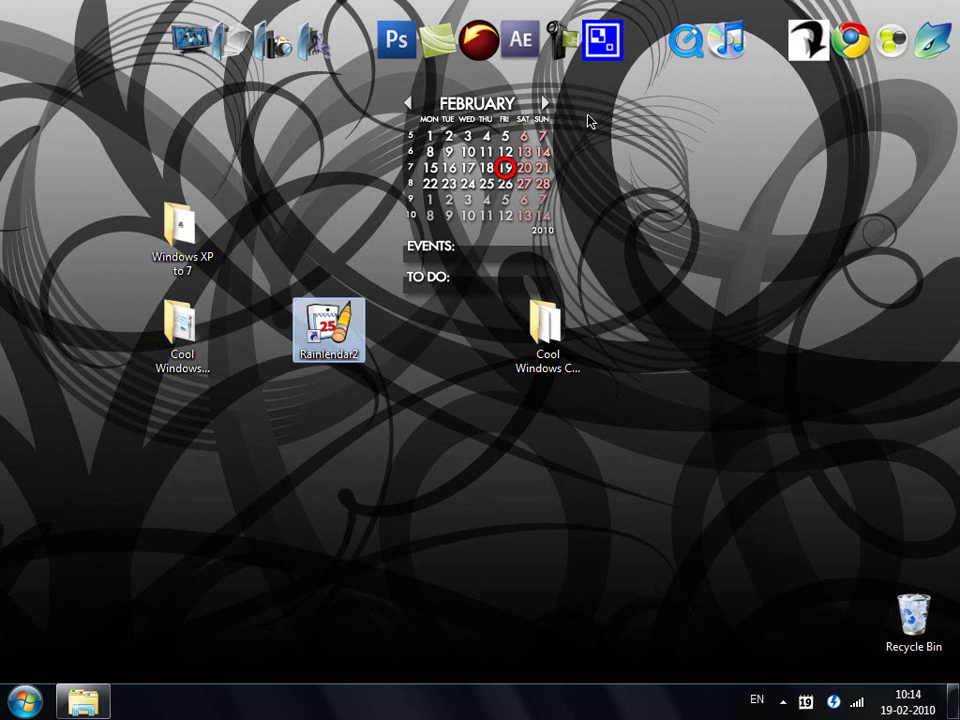
Step: Move the Rainlendar month calendar to the free desktop area above the Recycle Bin
{"action": "left_click_drag", "start_coordinate": [403, 90], "coordinate": [658, 146]}
{"action": "left_click_drag", "start_coordinate": [480, 160], "coordinate": [650, 232]}
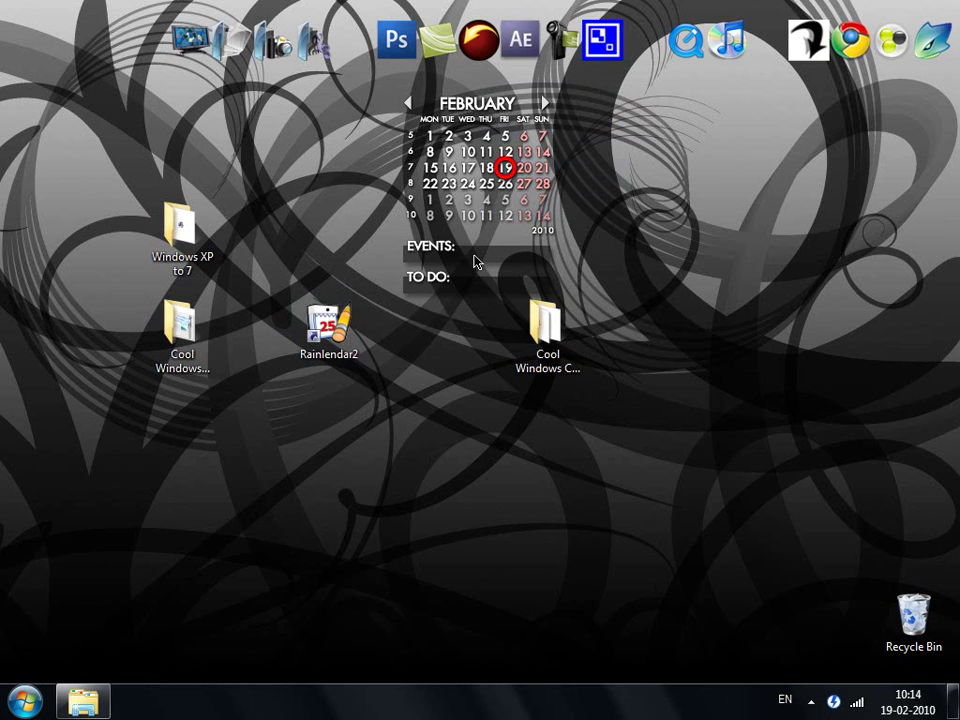
{"action": "left_click_drag", "start_coordinate": [476, 262], "coordinate": [574, 285]}
{"action": "left_click_drag", "start_coordinate": [515, 253], "coordinate": [864, 456]}
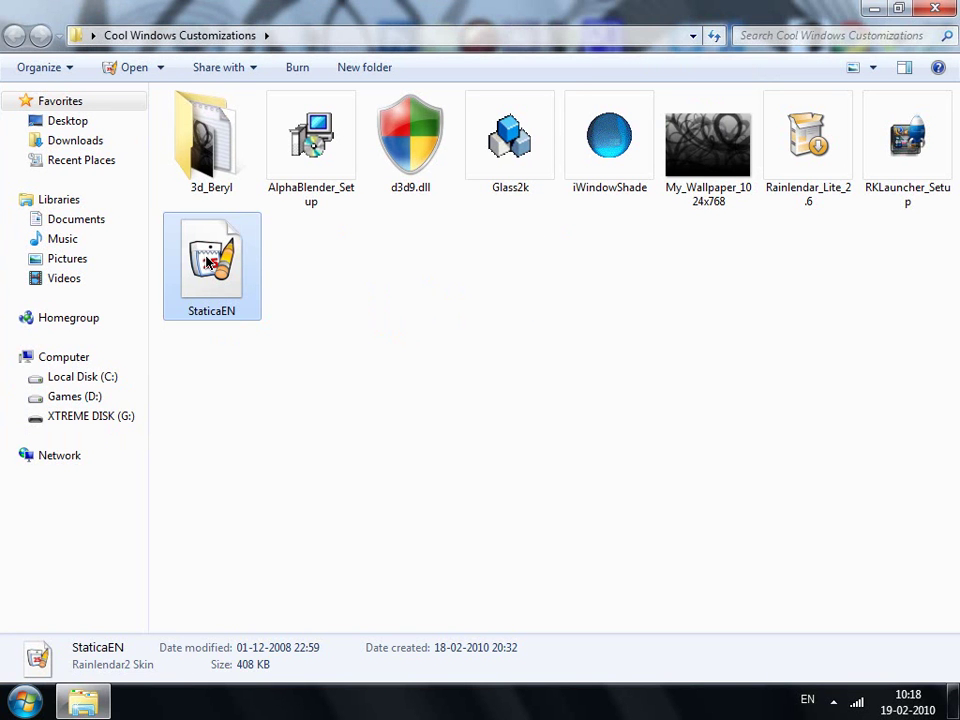
Step: Minimize the folder, acknowledge the StaticaEN skin installation and restart Rainlendar
{"action": "left_click", "coordinate": [877, 12]}
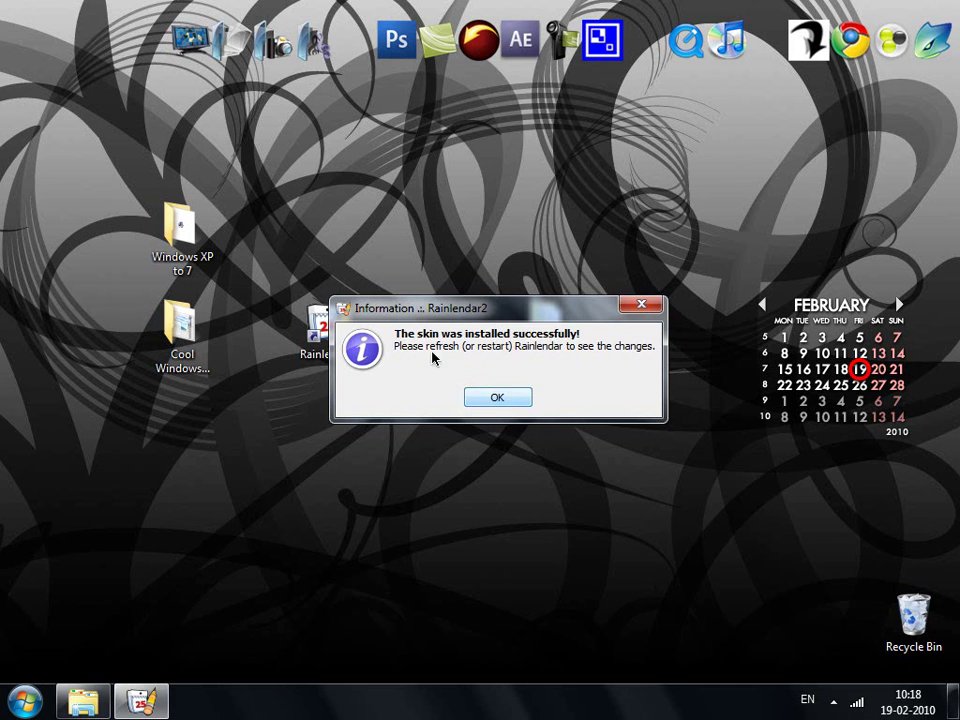
{"action": "left_click", "coordinate": [497, 398]}
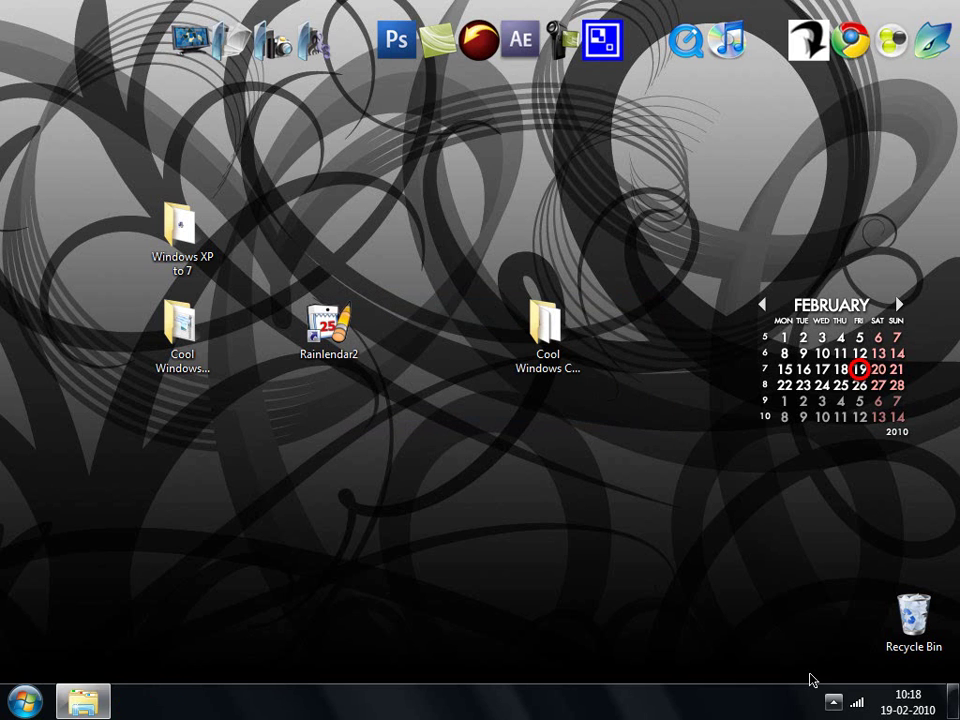
{"action": "right_click", "coordinate": [831, 386]}
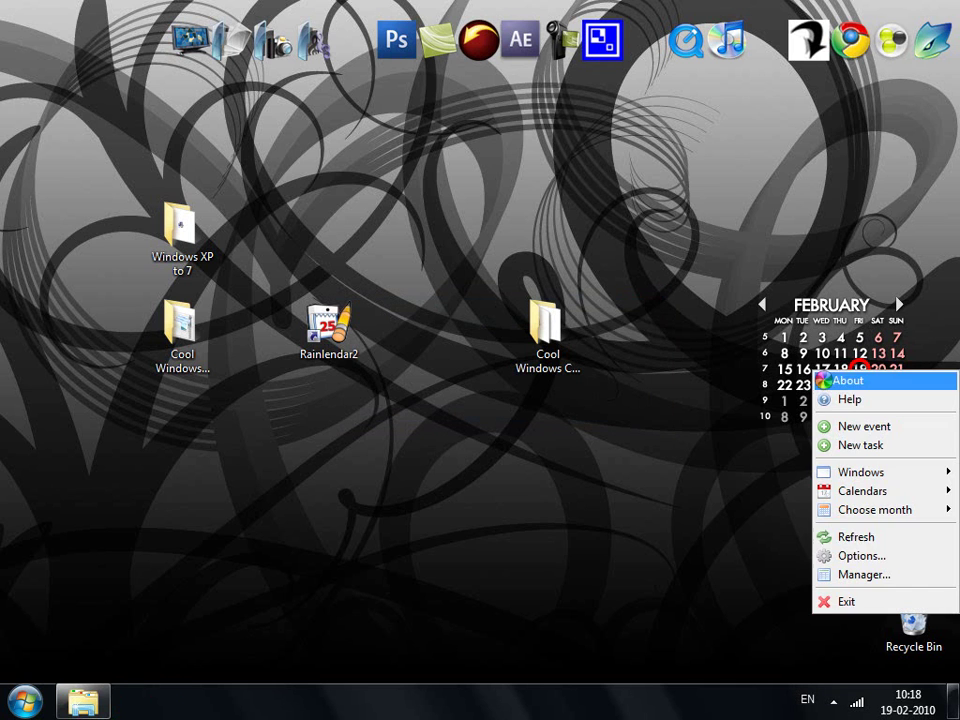
{"action": "left_click", "coordinate": [872, 603]}
{"action": "left_click", "coordinate": [334, 340]}
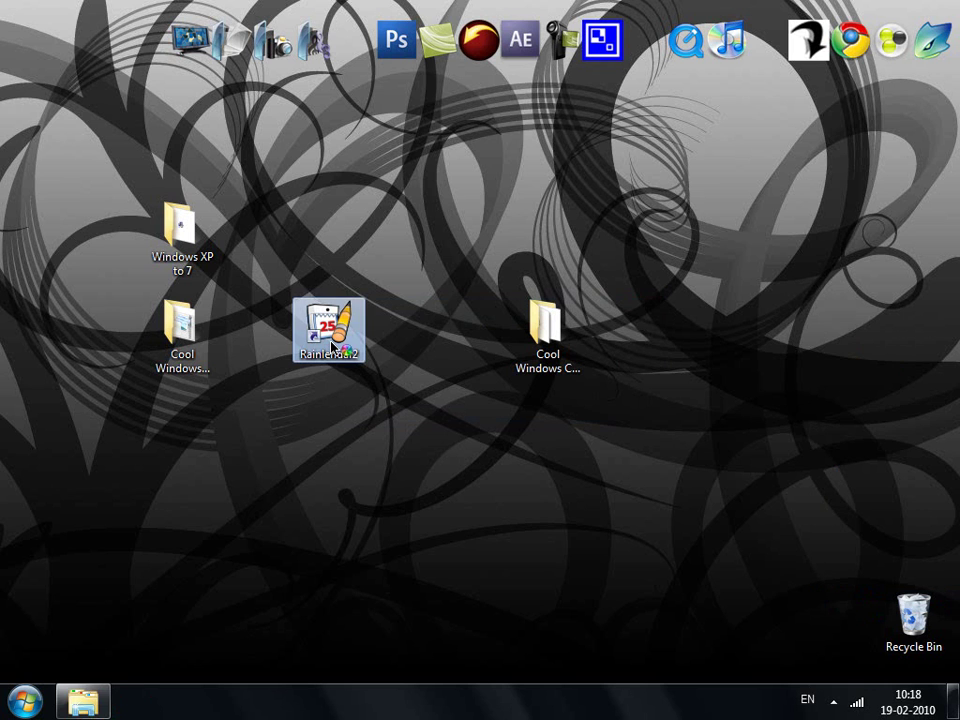
{"action": "double_click", "coordinate": [334, 345]}
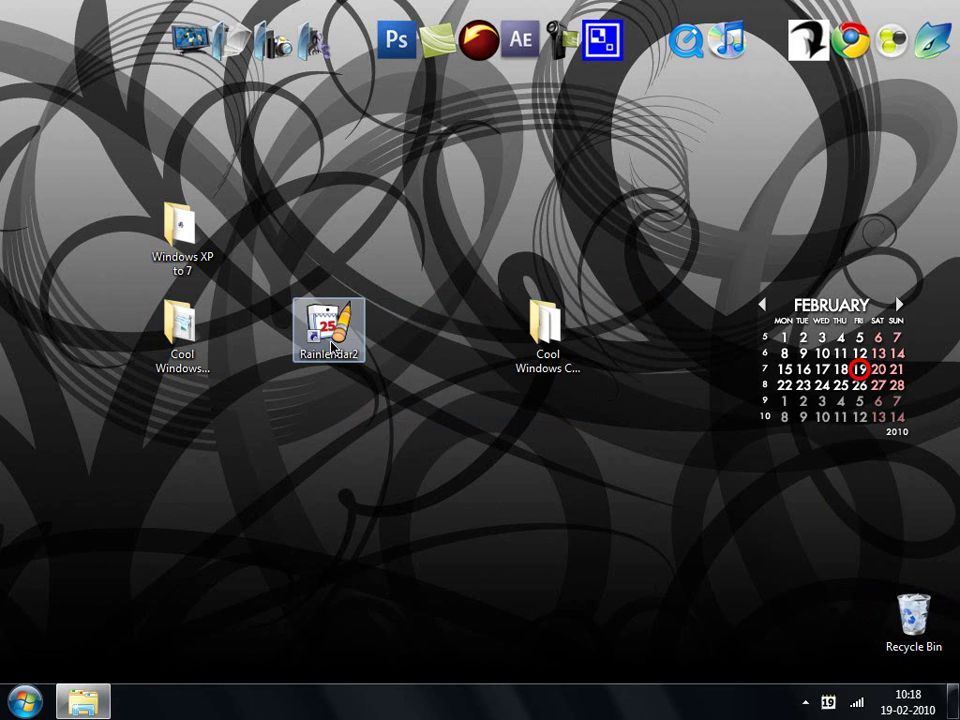
Step: Apply the StaticaEN skin in the Rainlendar options
{"action": "right_click", "coordinate": [828, 345]}
{"action": "mouse_move", "coordinate": [875, 470]}
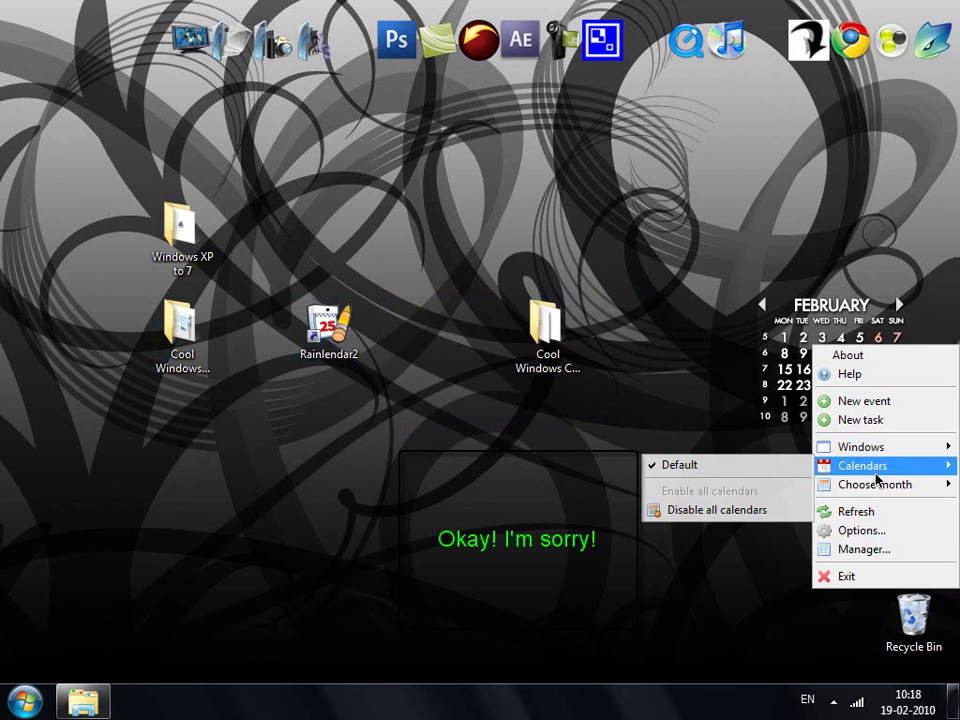
{"action": "left_click", "coordinate": [862, 530]}
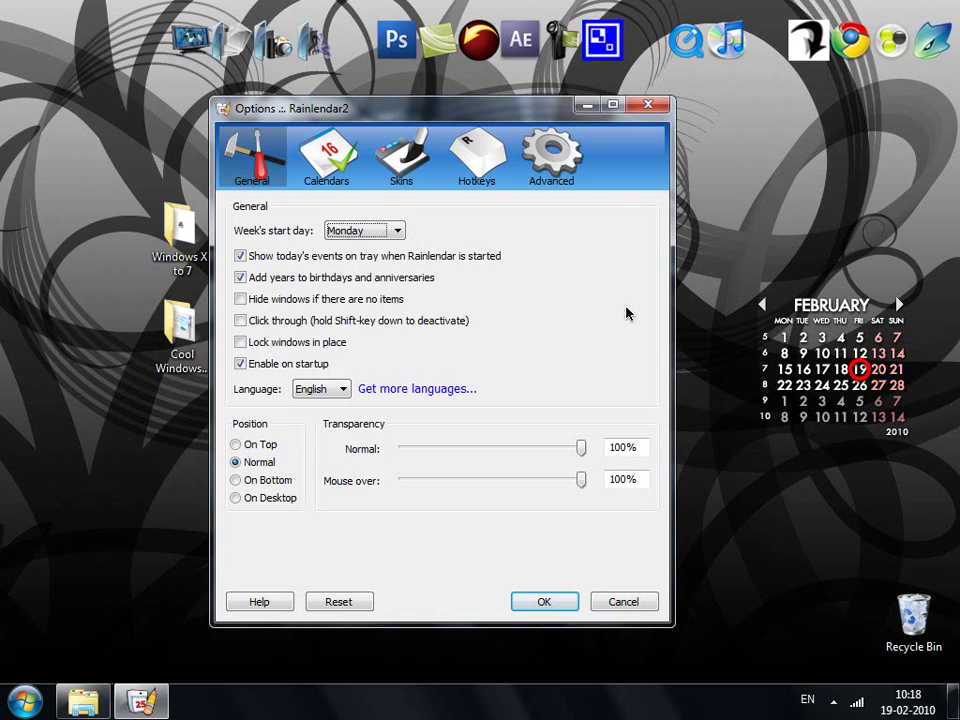
{"action": "left_click", "coordinate": [405, 152]}
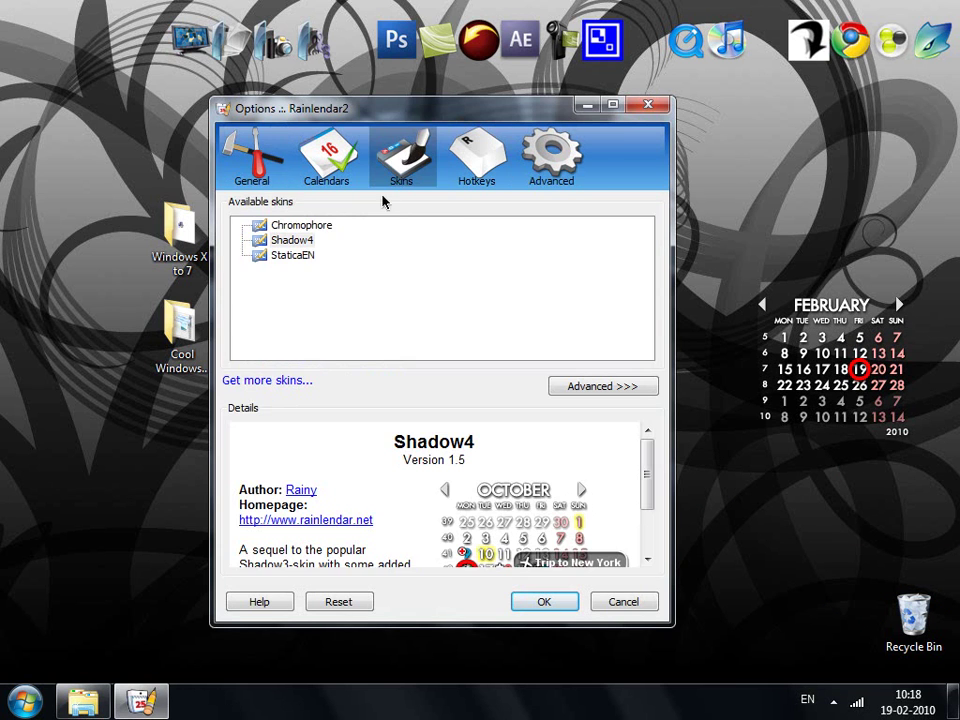
{"action": "left_click", "coordinate": [294, 255]}
{"action": "left_click", "coordinate": [544, 601]}
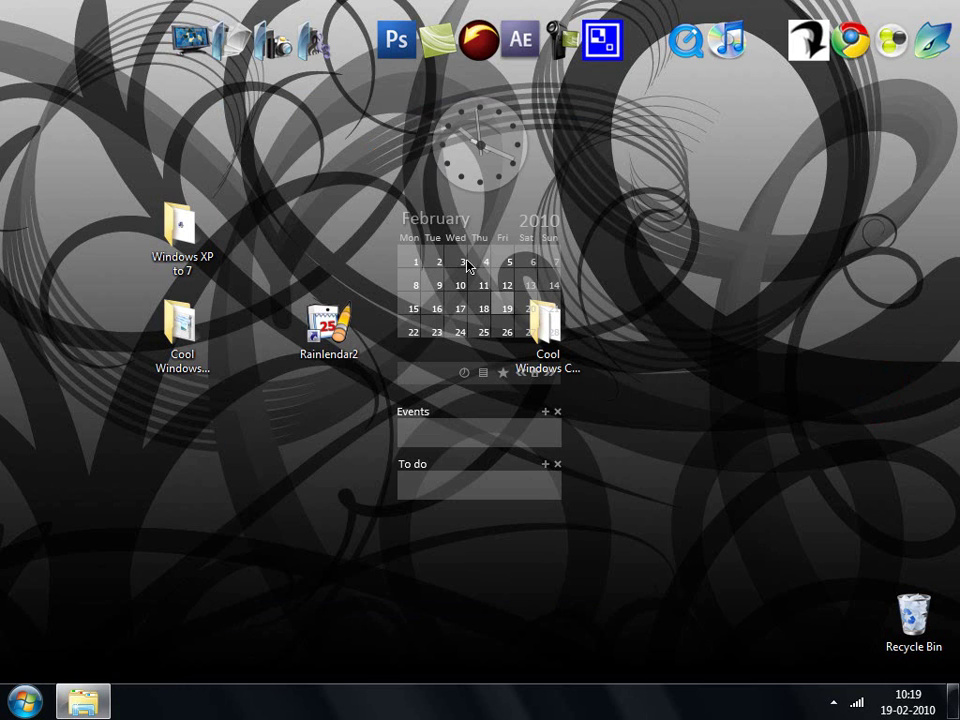
Step: Move the analog clock and the calendar above the Recycle Bin, with the clock over the calendar
{"action": "left_click_drag", "start_coordinate": [508, 176], "coordinate": [940, 306]}
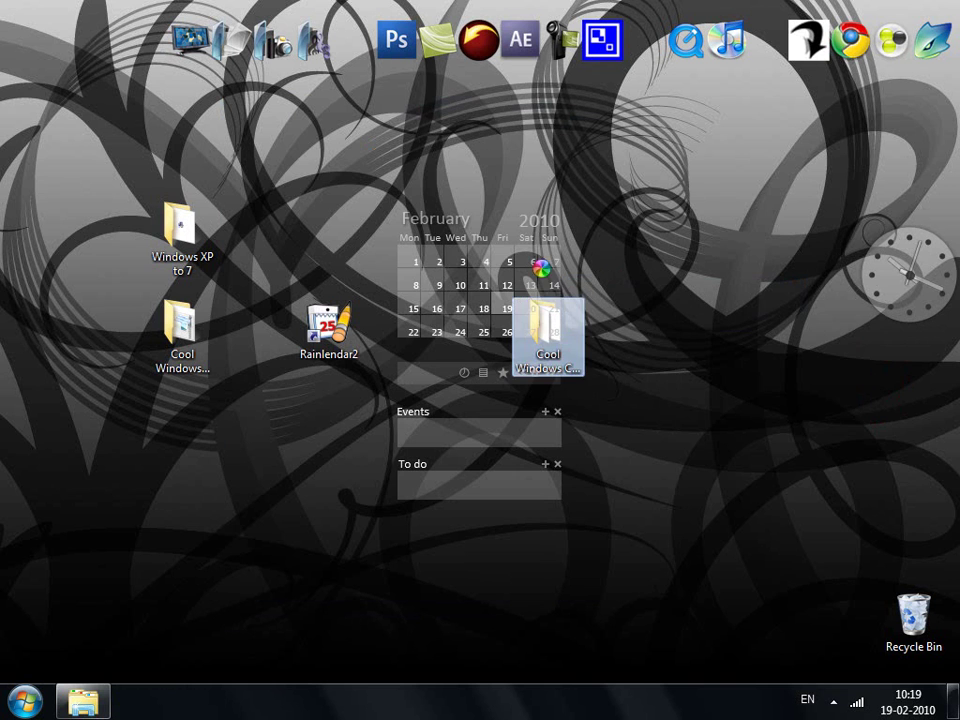
{"action": "left_click_drag", "start_coordinate": [540, 270], "coordinate": [909, 392]}
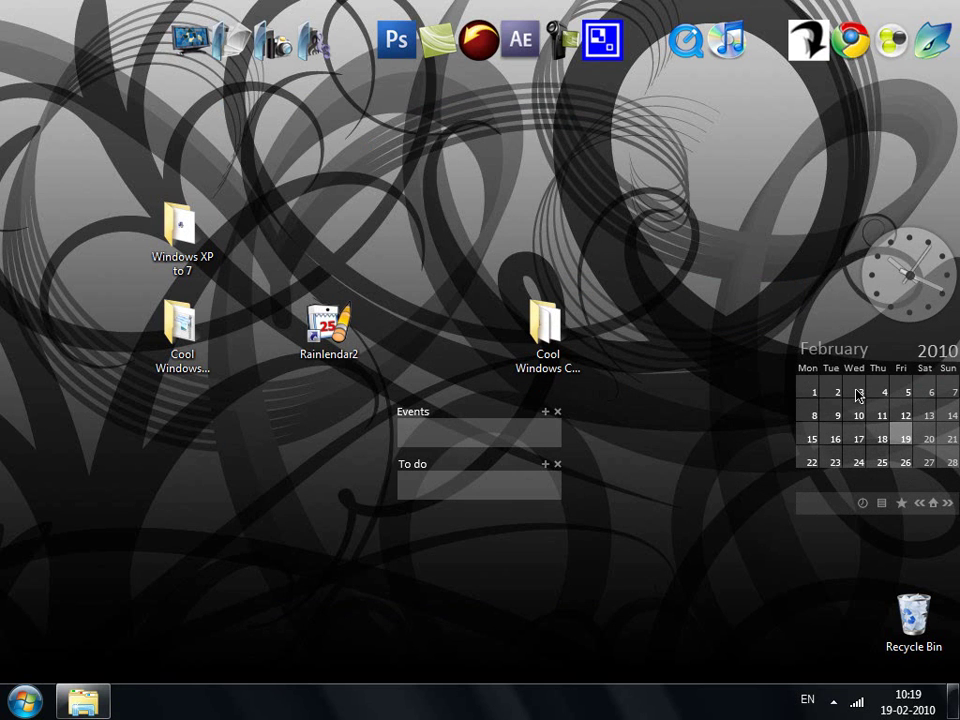
Step: Hide Rainlendar's Event List and Todo List windows, keeping the Analog Clock and Calendar
{"action": "right_click", "coordinate": [855, 393]}
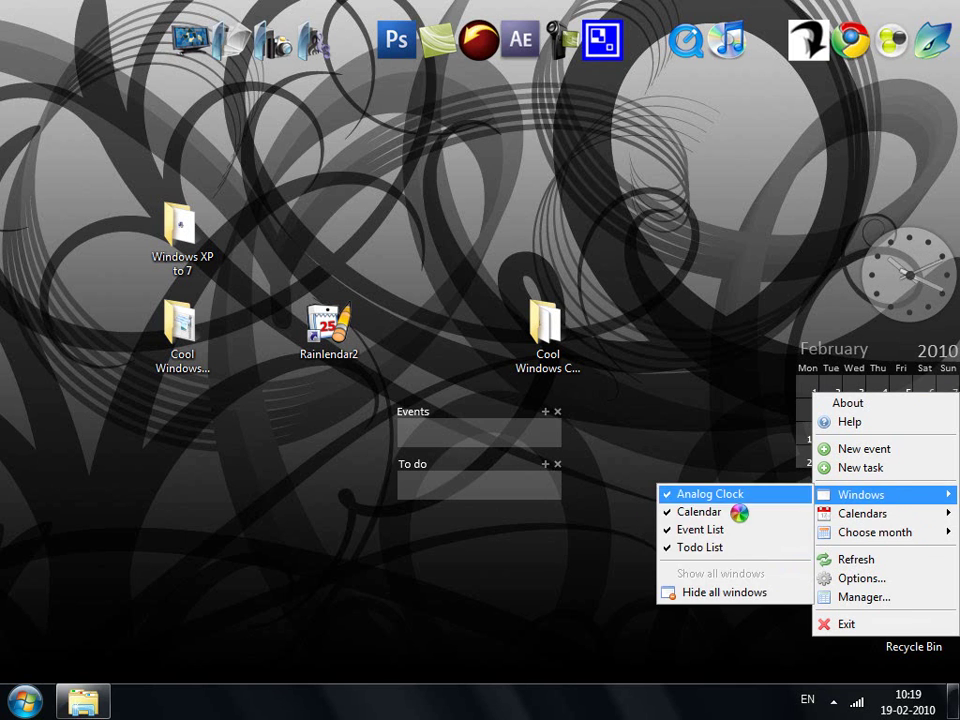
{"action": "left_click", "coordinate": [737, 514]}
{"action": "right_click", "coordinate": [820, 400]}
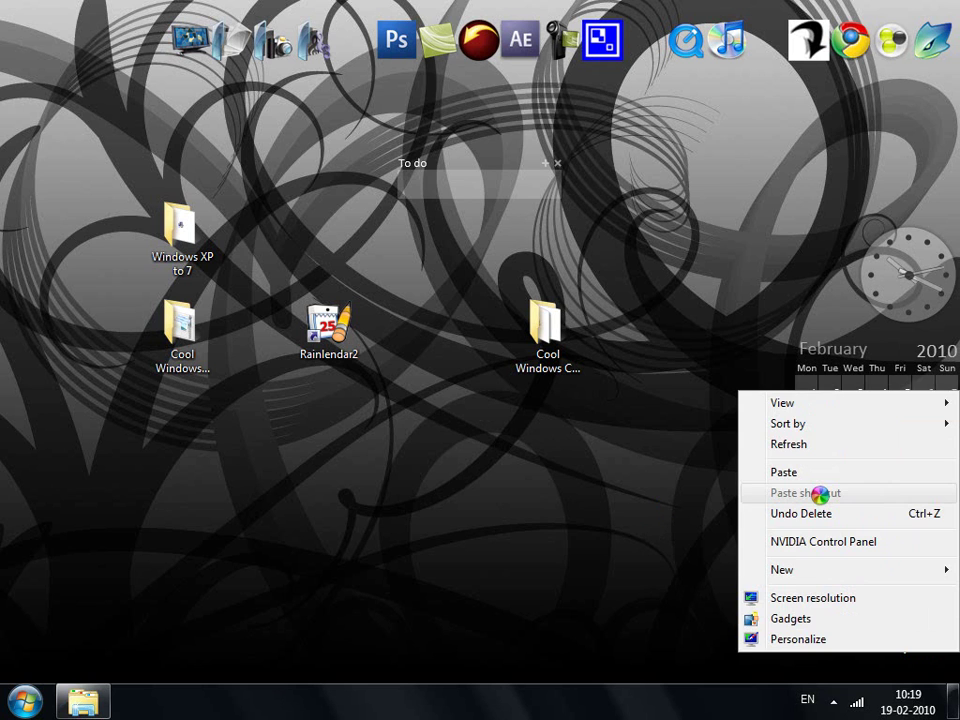
{"action": "left_click", "coordinate": [709, 339]}
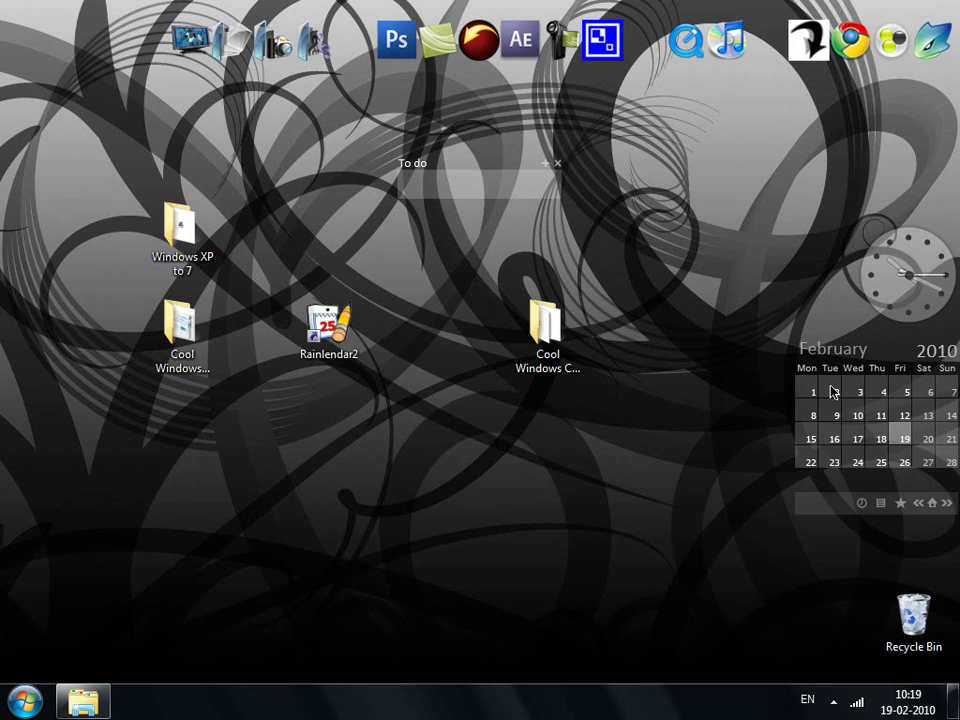
{"action": "right_click", "coordinate": [833, 392]}
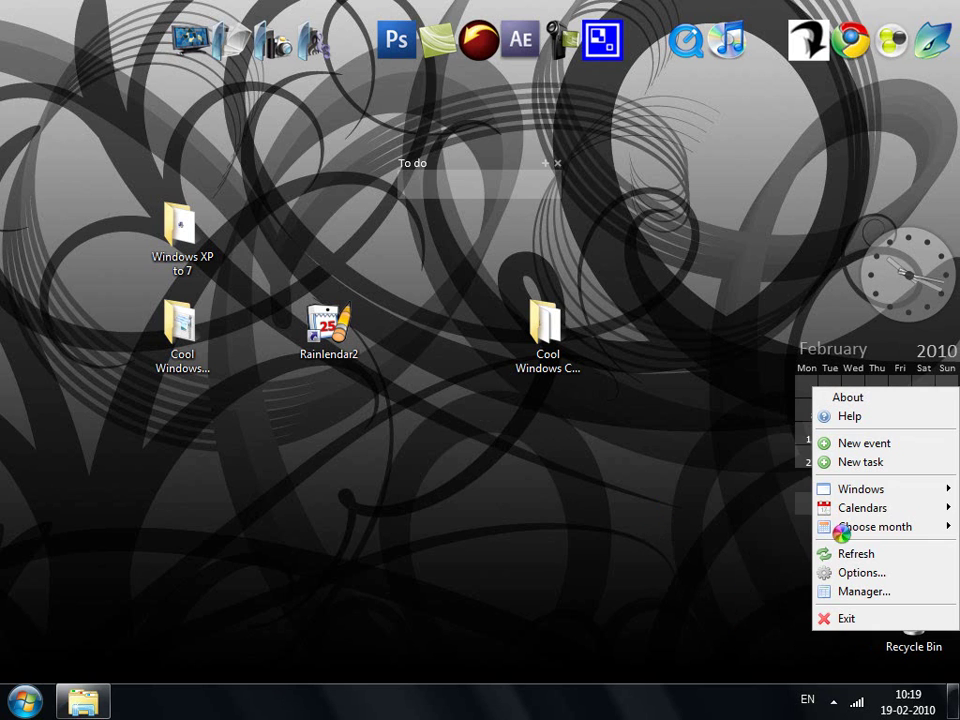
{"action": "mouse_move", "coordinate": [864, 490]}
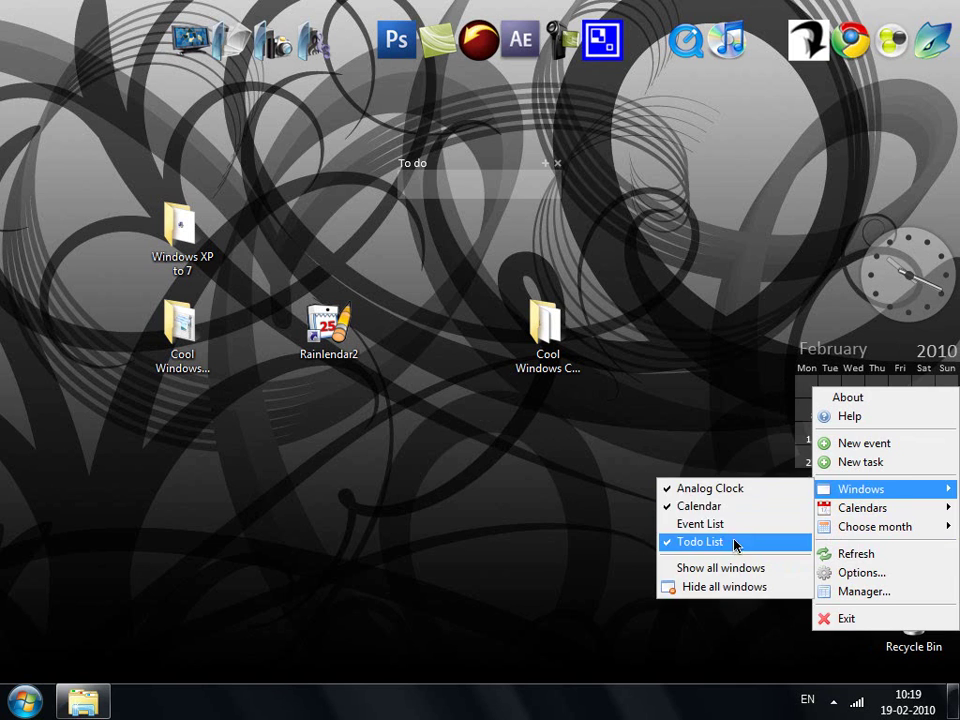
{"action": "left_click", "coordinate": [690, 542]}
{"action": "left_click_drag", "start_coordinate": [640, 224], "coordinate": [955, 482]}
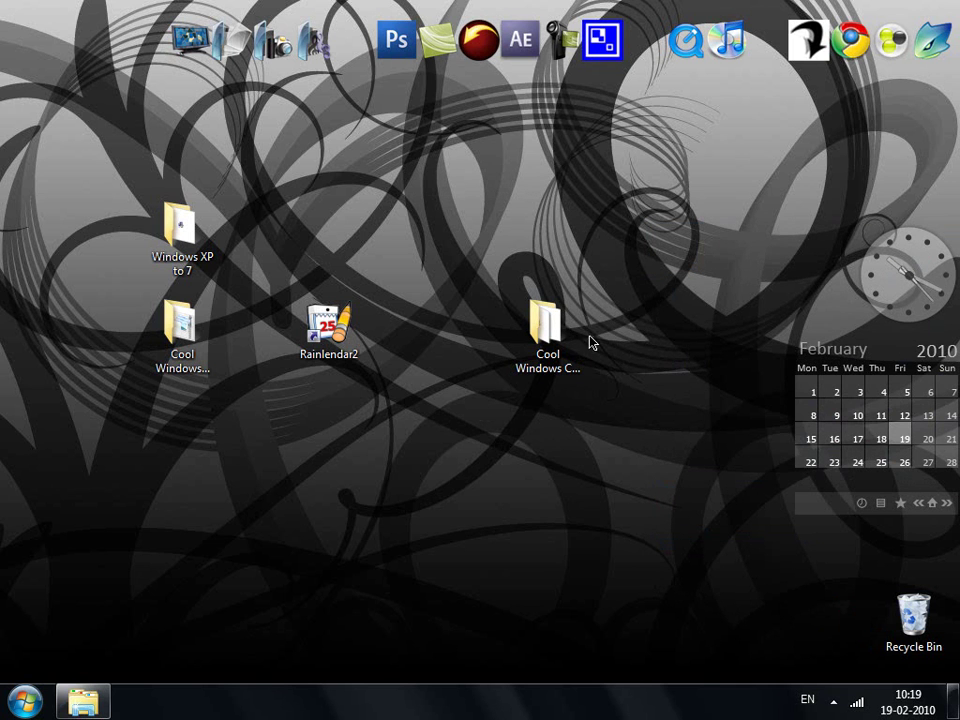
Step: Reopen the Cool Windows Customizations folder maximized and select the RKLauncher_Setup file for installation
{"action": "double_click", "coordinate": [546, 325]}
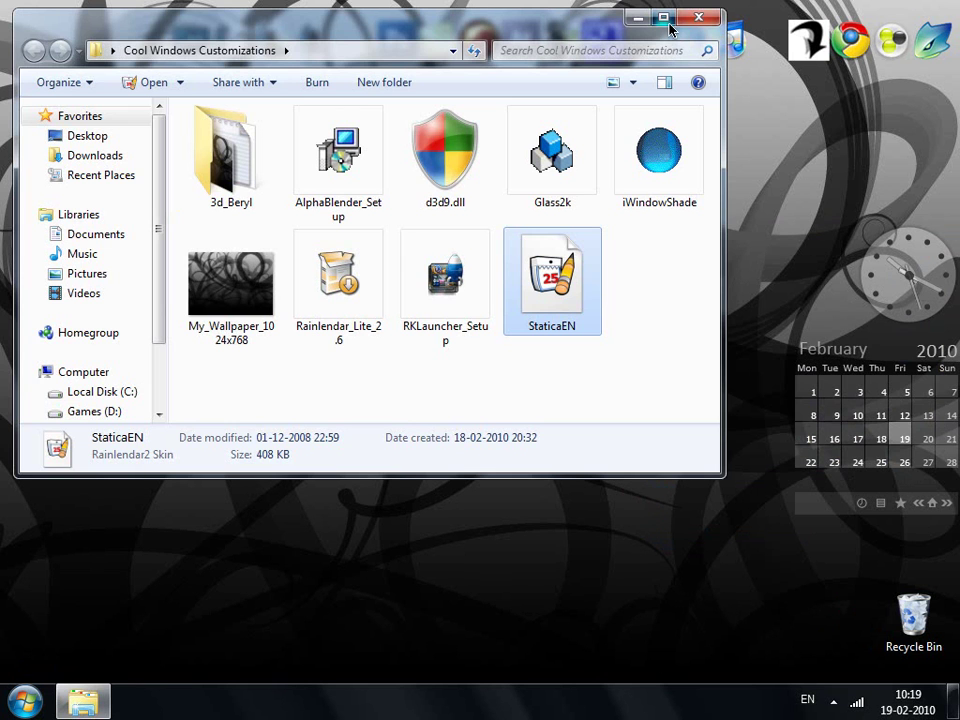
{"action": "left_click", "coordinate": [663, 18]}
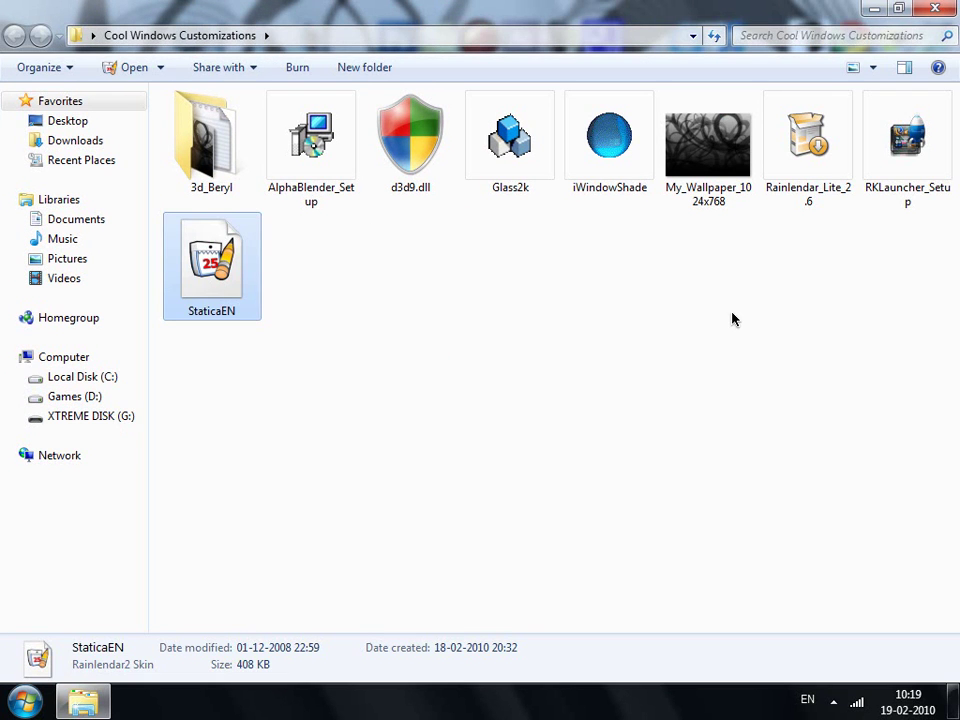
{"action": "left_click", "coordinate": [732, 319]}
{"action": "left_click", "coordinate": [910, 140]}
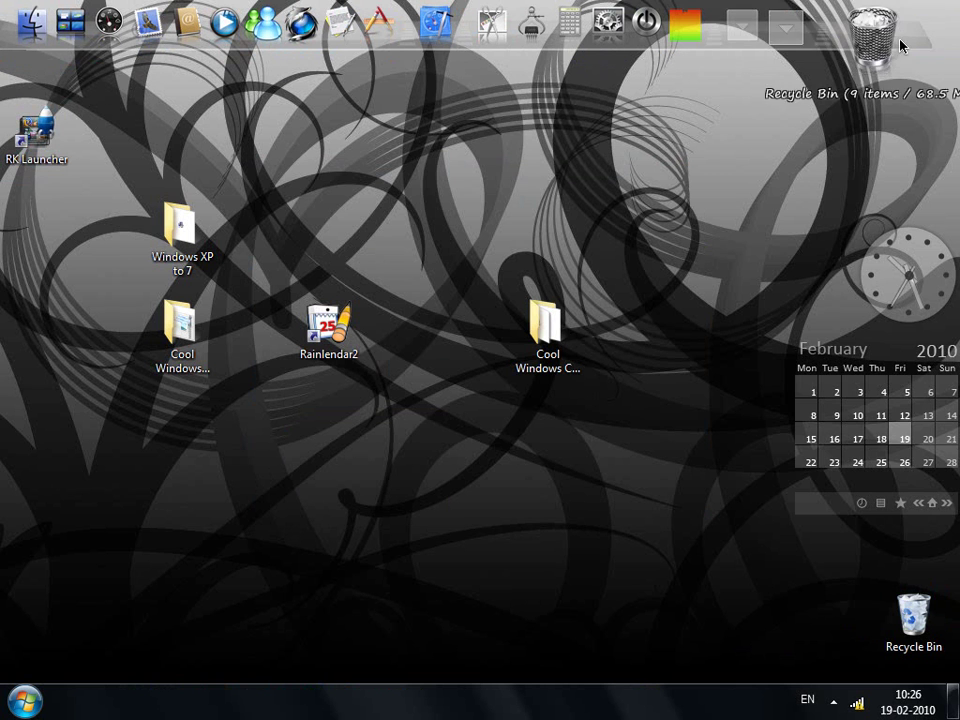
Step: Enable Minimize to RK Launcher in the dock's behavior settings and test it by minimizing the Windows XP to 7 folder
{"action": "right_click", "coordinate": [820, 32]}
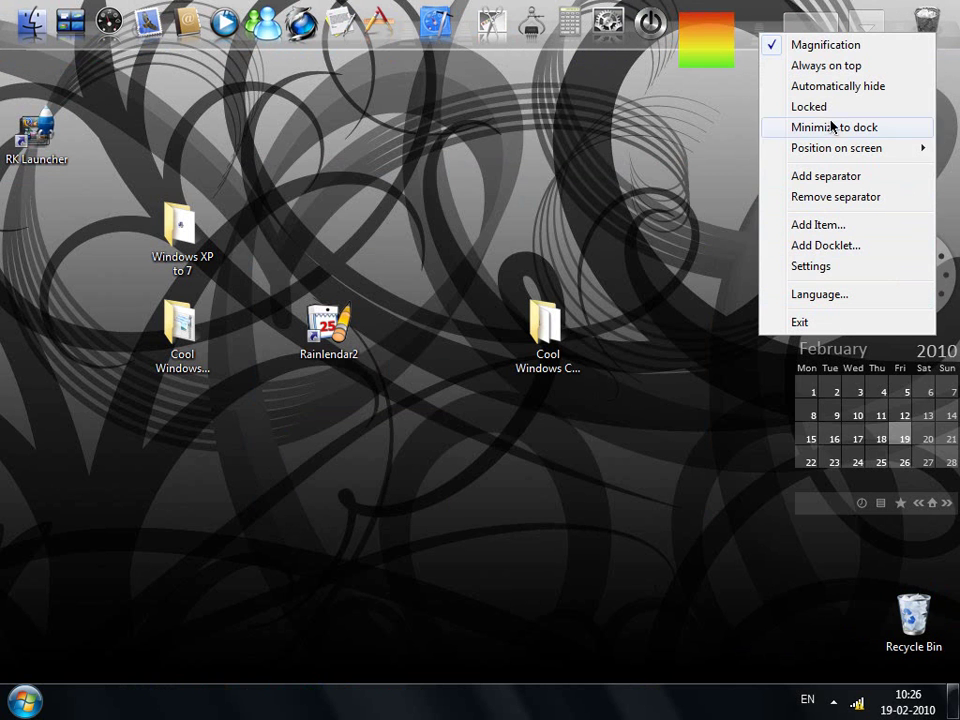
{"action": "left_click", "coordinate": [834, 267]}
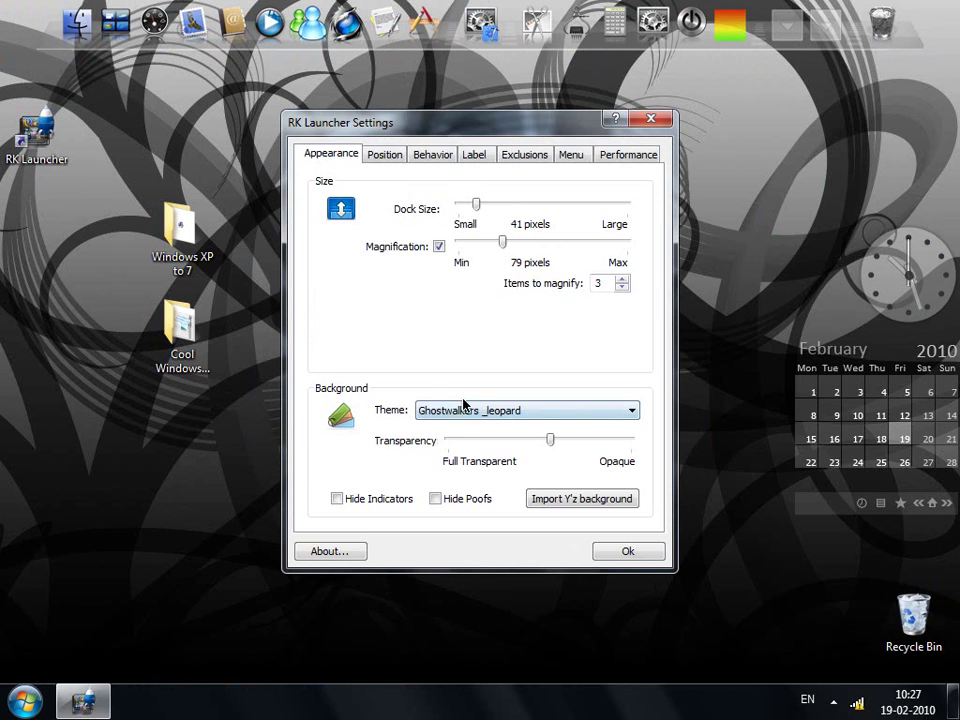
{"action": "left_click", "coordinate": [433, 156]}
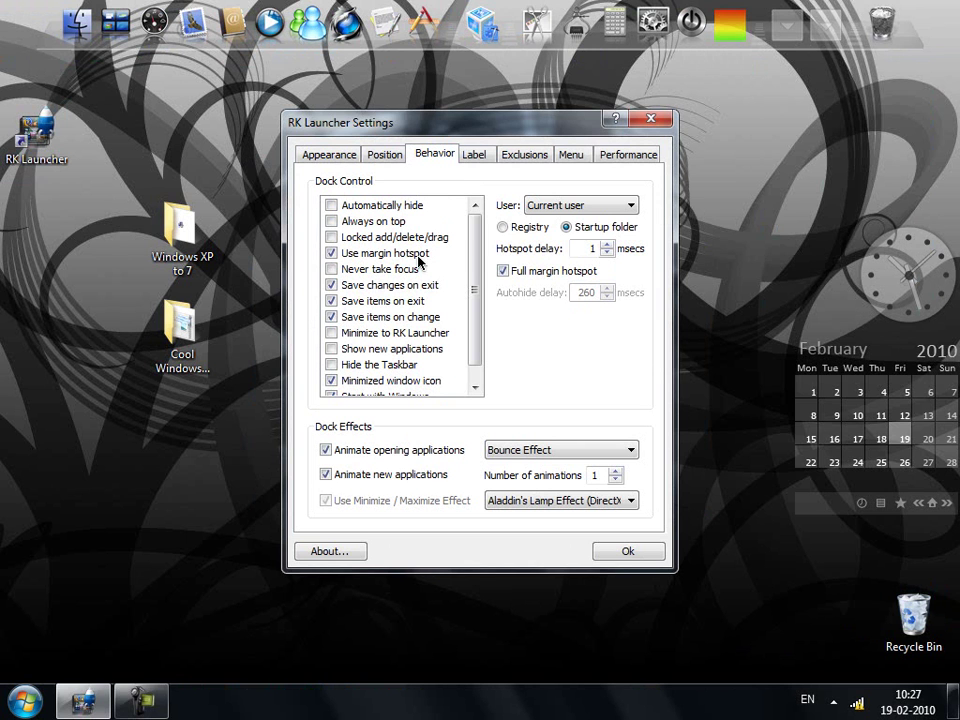
{"action": "left_click", "coordinate": [354, 332]}
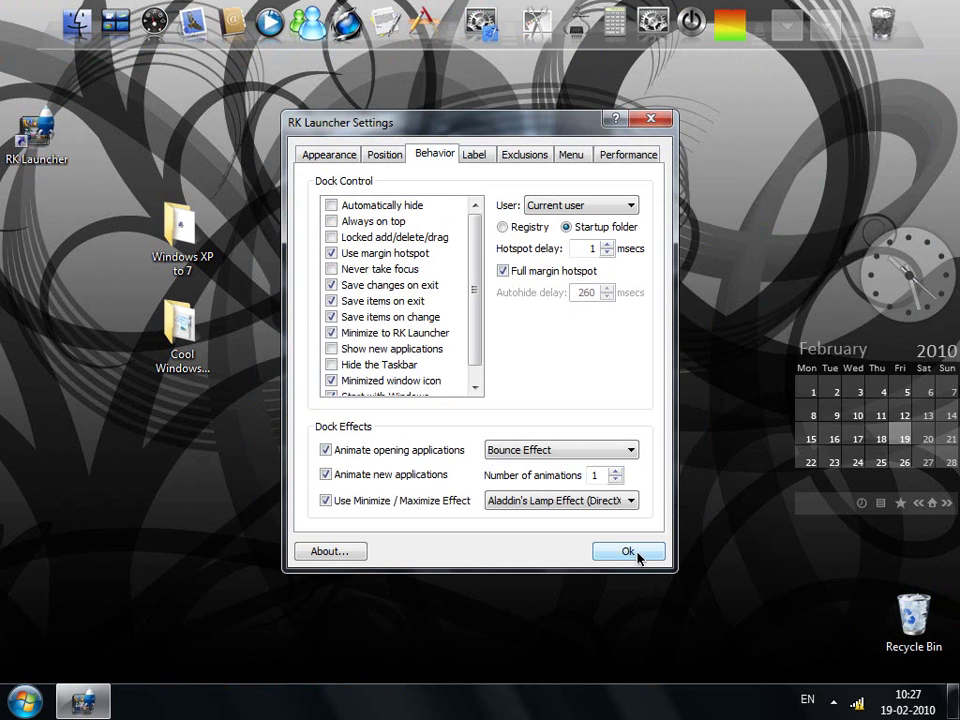
{"action": "left_click", "coordinate": [630, 551]}
{"action": "double_click", "coordinate": [182, 238]}
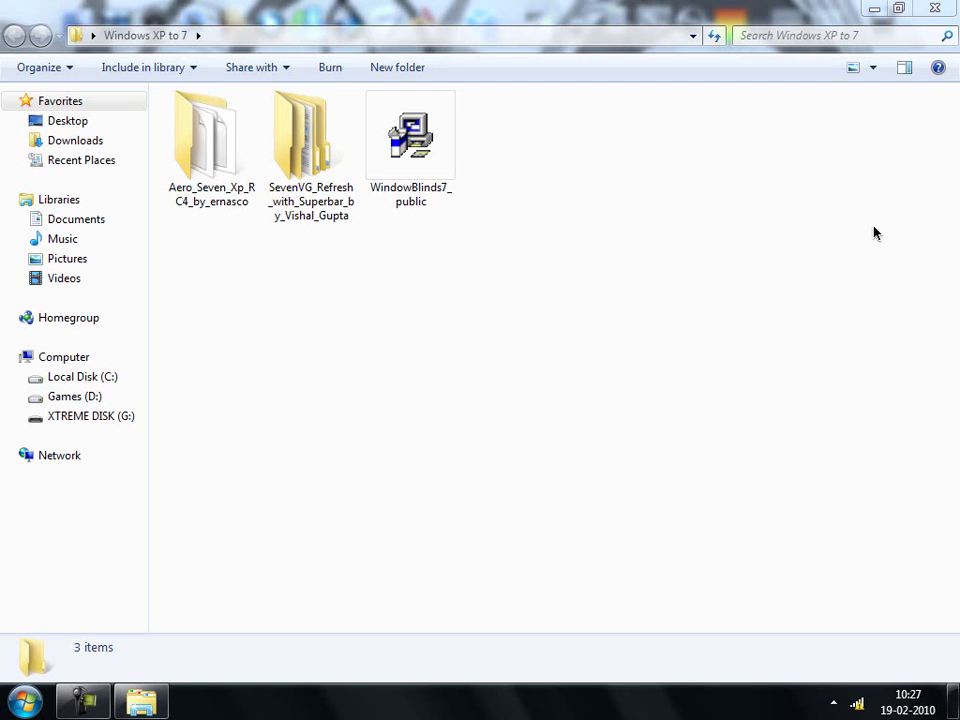
{"action": "left_click", "coordinate": [875, 9]}
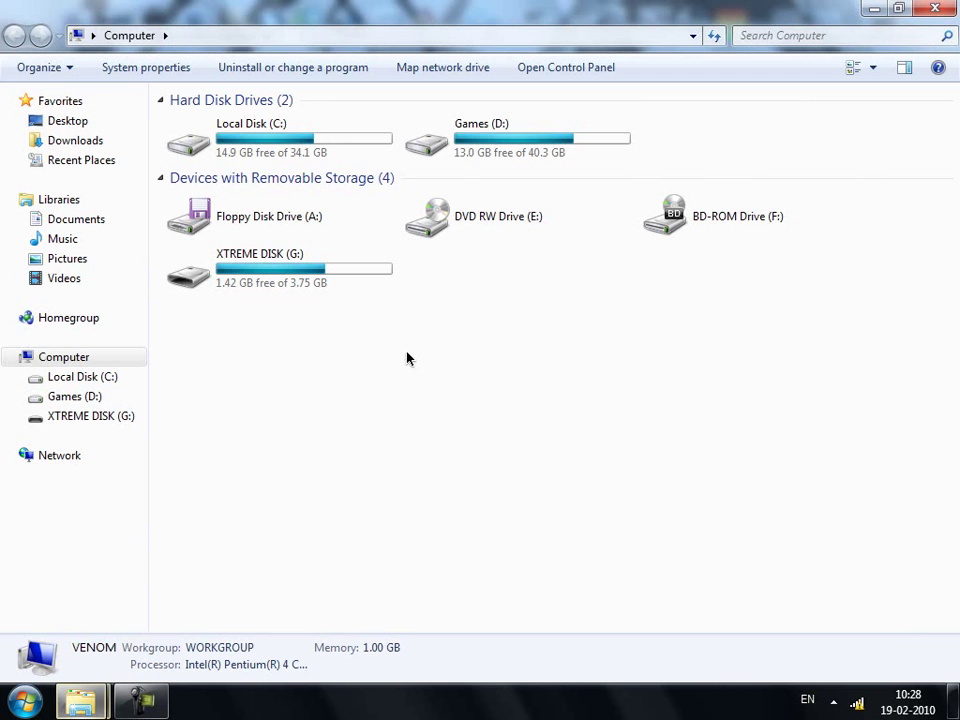
Step: Open the RKGenieEffectDX folder inside the plugins folder of RK Launcher 0.41 Beta Nightly under C: Program Files
{"action": "left_click", "coordinate": [263, 150]}
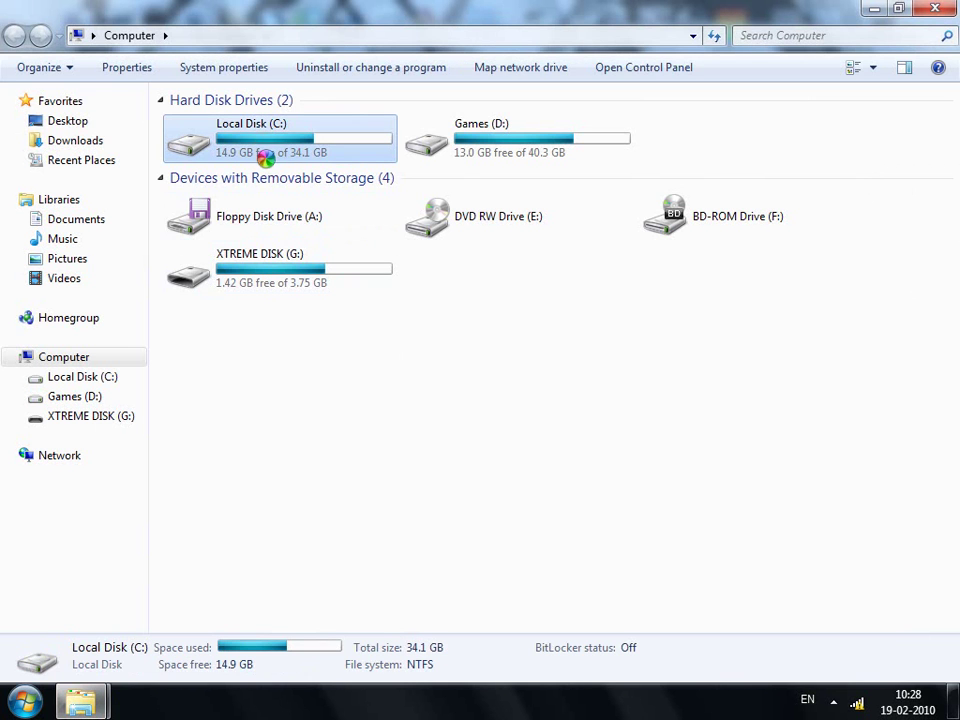
{"action": "double_click", "coordinate": [263, 155]}
{"action": "double_click", "coordinate": [189, 258]}
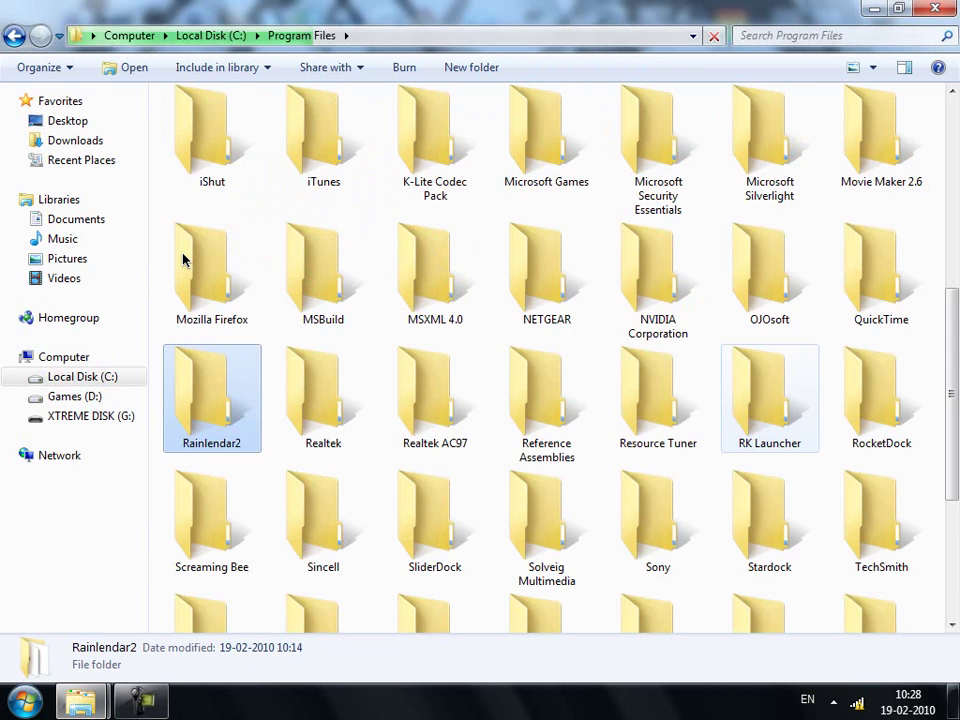
{"action": "double_click", "coordinate": [789, 395]}
{"action": "key", "text": "Down"}
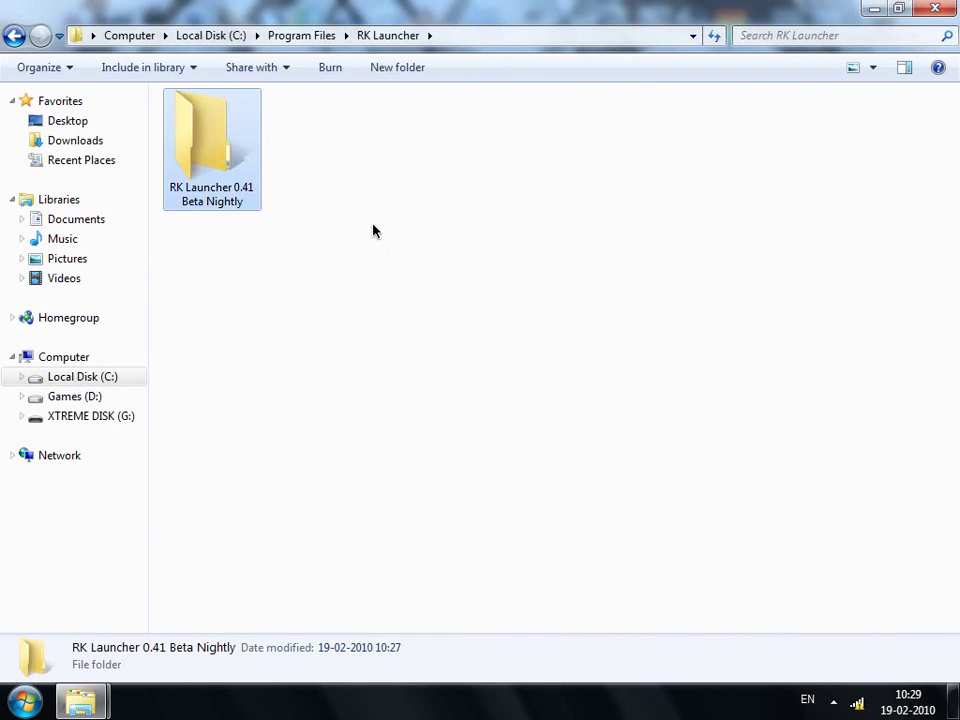
{"action": "key", "text": "Return"}
{"action": "double_click", "coordinate": [508, 131]}
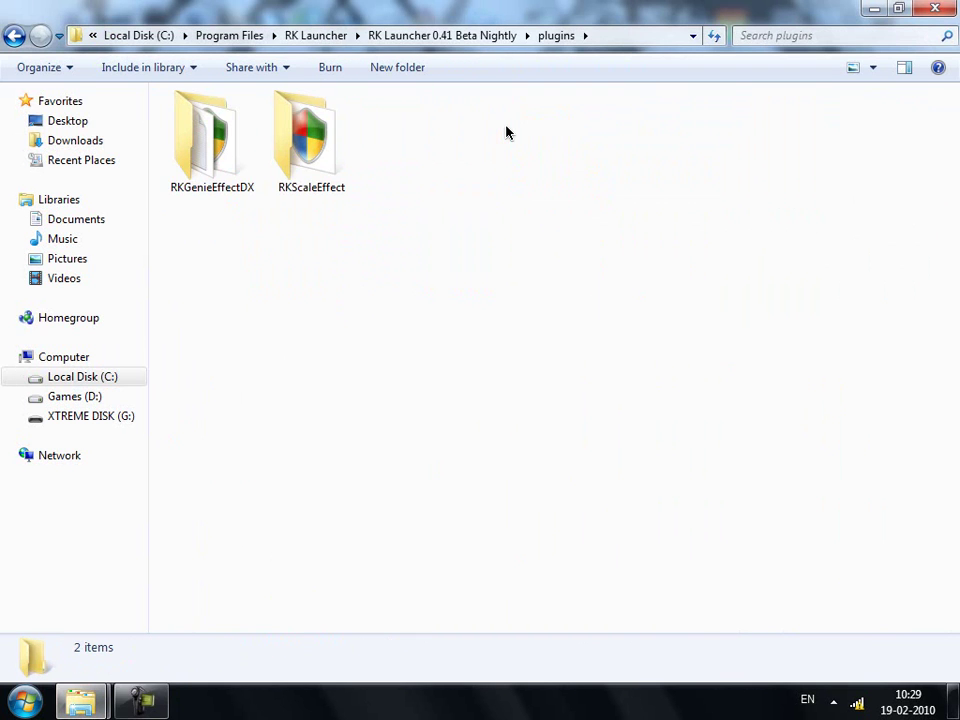
{"action": "double_click", "coordinate": [195, 160]}
Step: Copy d3d9.dll from the Cool Windows Customizations folder and return to the RKGenieEffectDX plugin folder to paste it
{"action": "mouse_move", "coordinate": [99, 711]}
{"action": "left_click", "coordinate": [118, 578]}
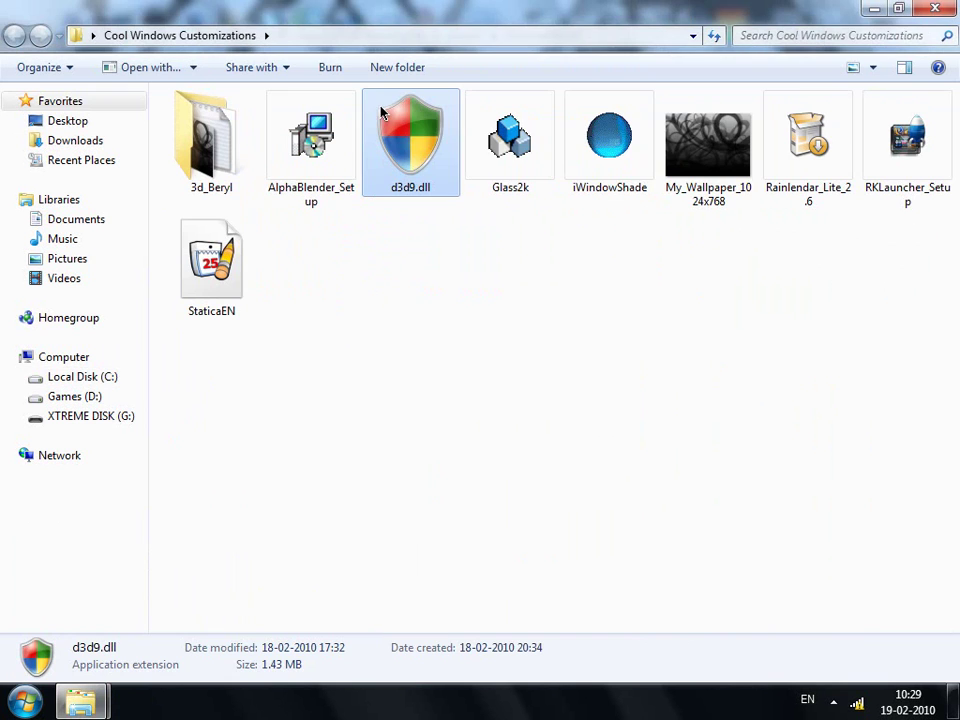
{"action": "right_click", "coordinate": [432, 122]}
{"action": "left_click", "coordinate": [476, 420]}
{"action": "mouse_move", "coordinate": [80, 703]}
{"action": "left_click", "coordinate": [345, 566]}
{"action": "right_click", "coordinate": [363, 299]}
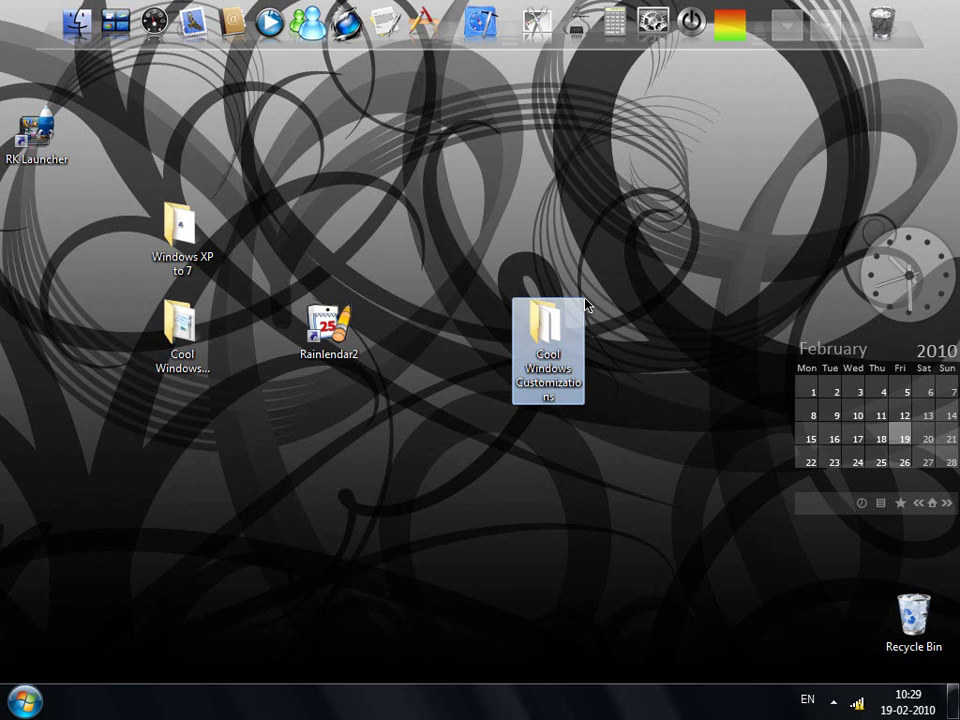
Step: Reopen the Cool Windows Customizations folder from the desktop and look over its files
{"action": "double_click", "coordinate": [586, 306]}
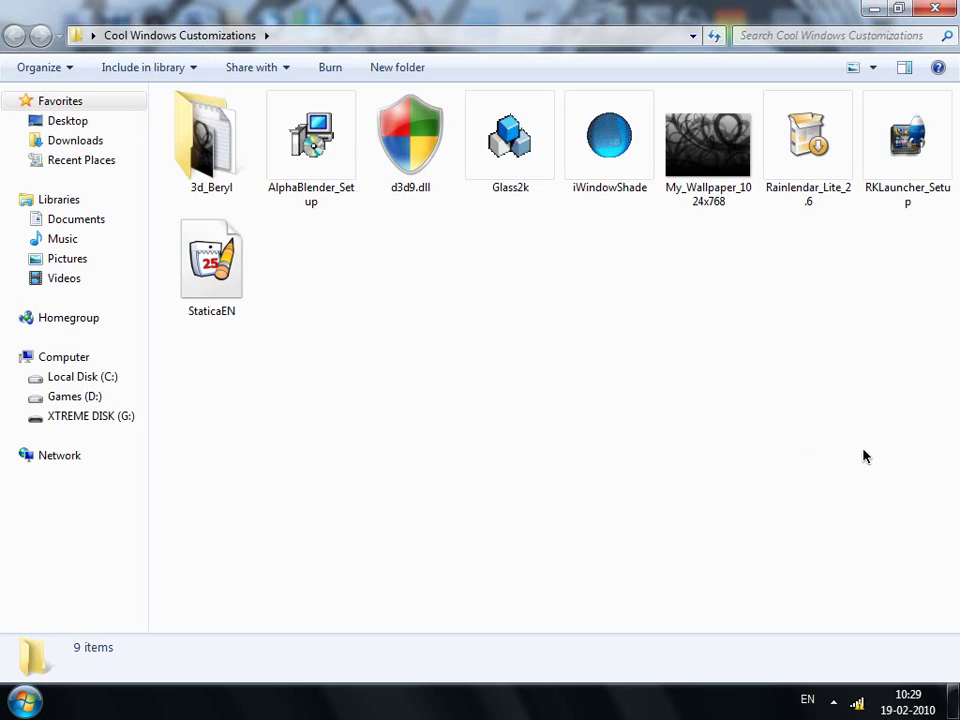
{"action": "left_click_drag", "start_coordinate": [865, 456], "coordinate": [146, 146]}
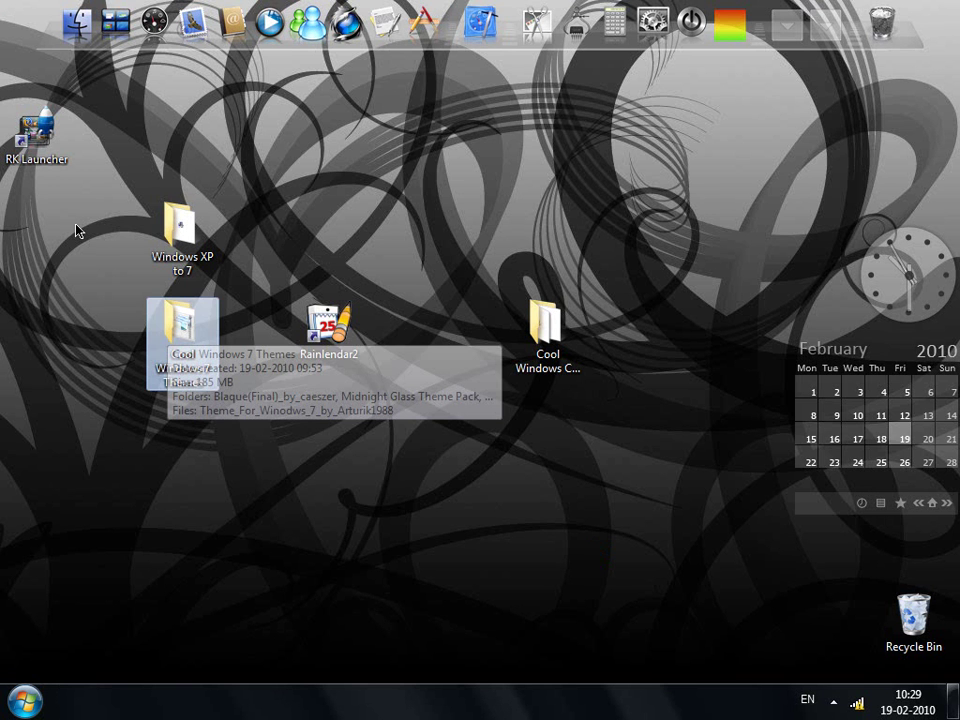